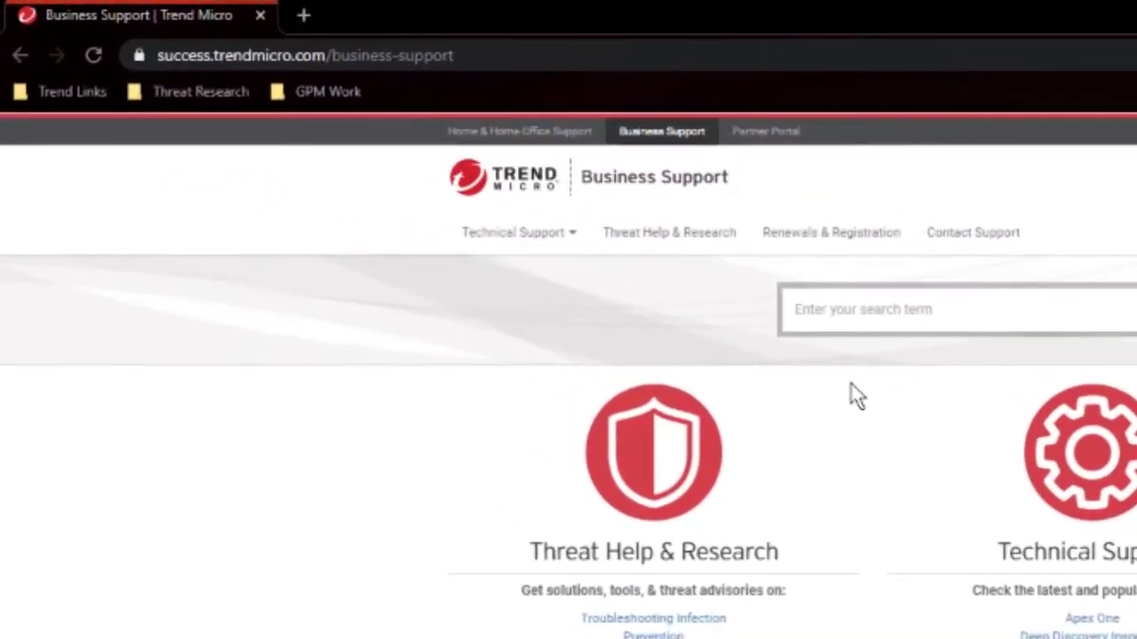
Step: Go to the My Support sign-in page and view the form for creating a MySupport account
{"action": "left_click", "coordinate": [197, 57]}
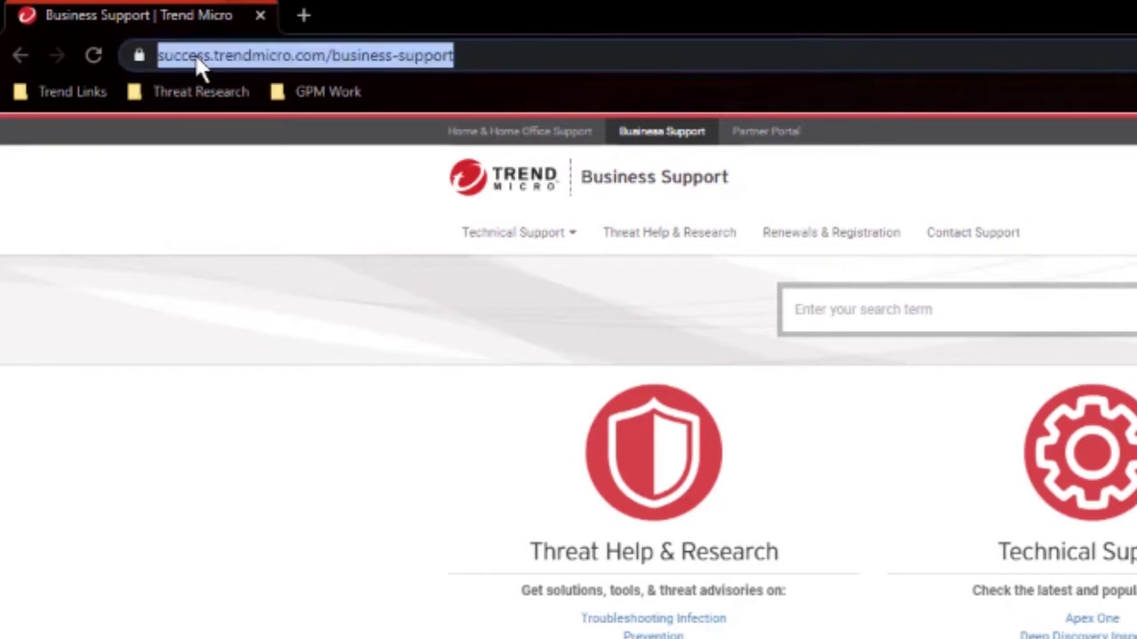
{"action": "left_click", "coordinate": [197, 59]}
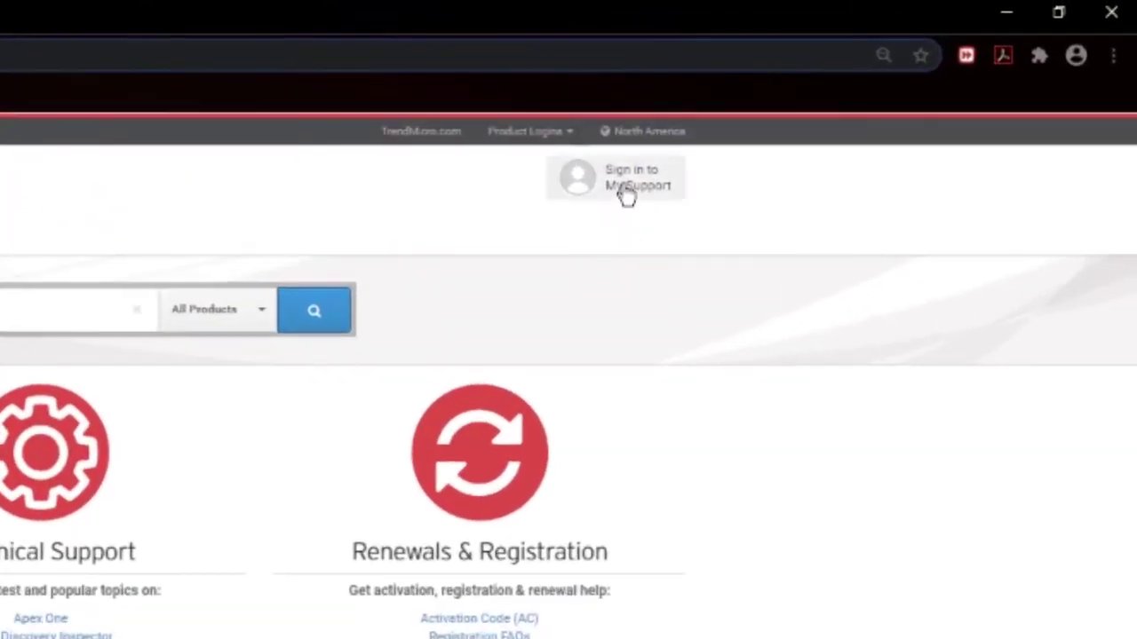
{"action": "left_click", "coordinate": [626, 194]}
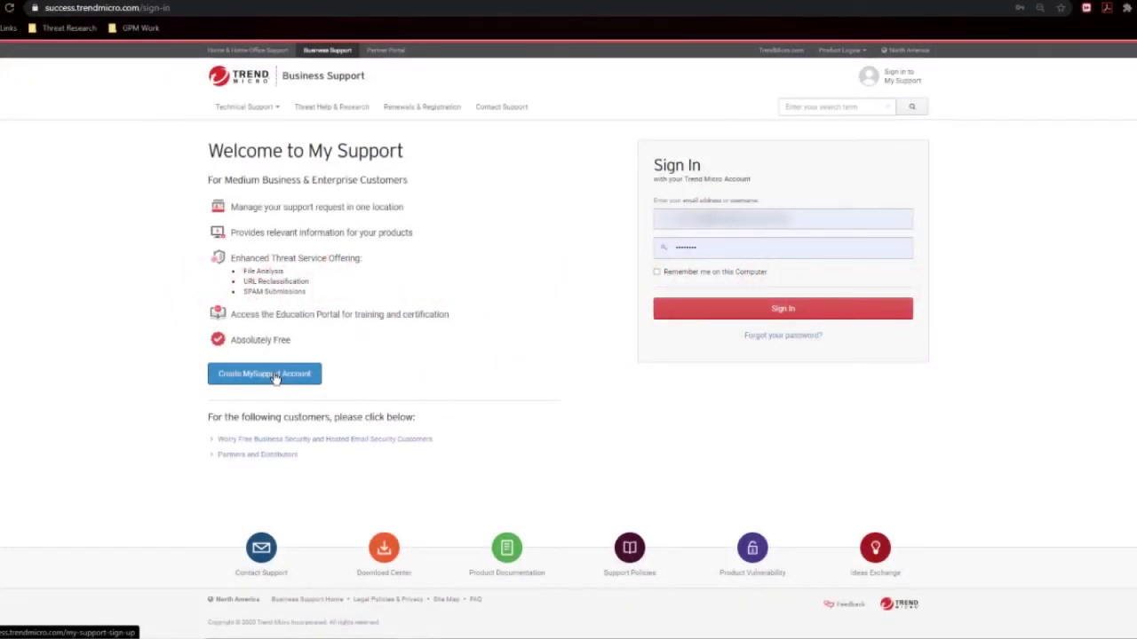
{"action": "left_click", "coordinate": [292, 377]}
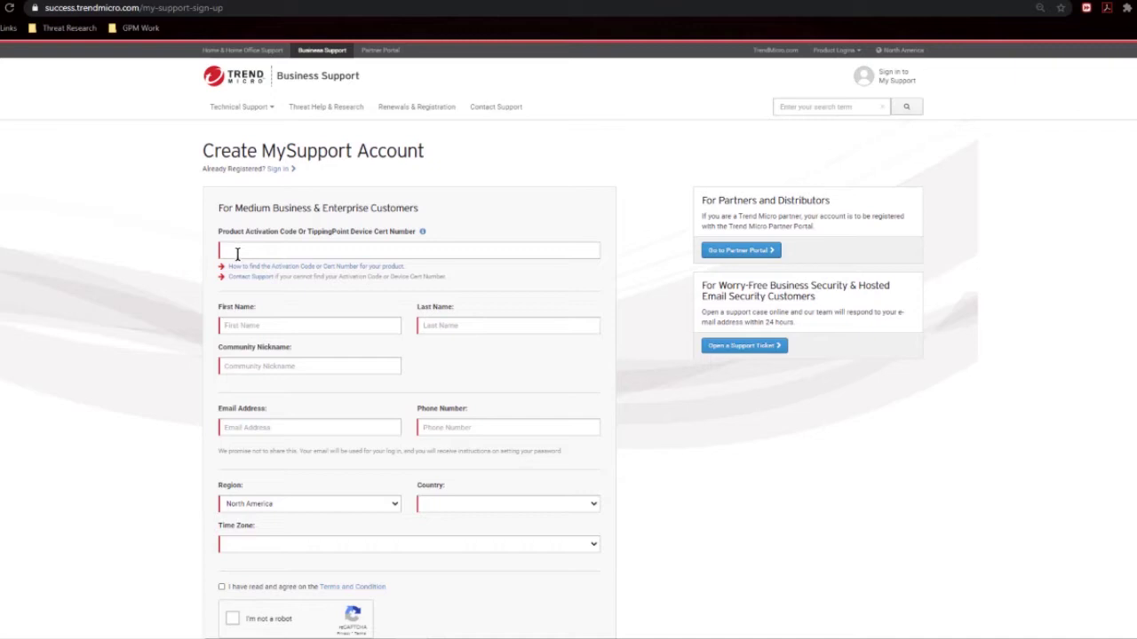
{"action": "scroll", "coordinate": [253, 514], "scroll_direction": "down", "scroll_amount": 1}
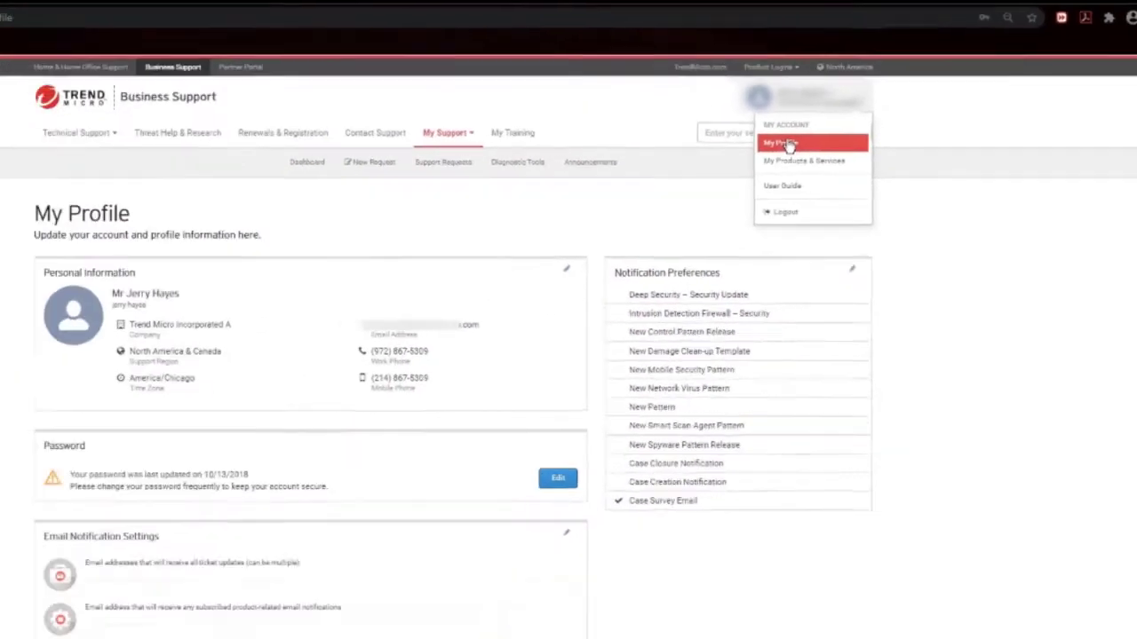
Step: Open the Notification Preferences on the My Profile page for editing and save them
{"action": "left_click", "coordinate": [548, 251]}
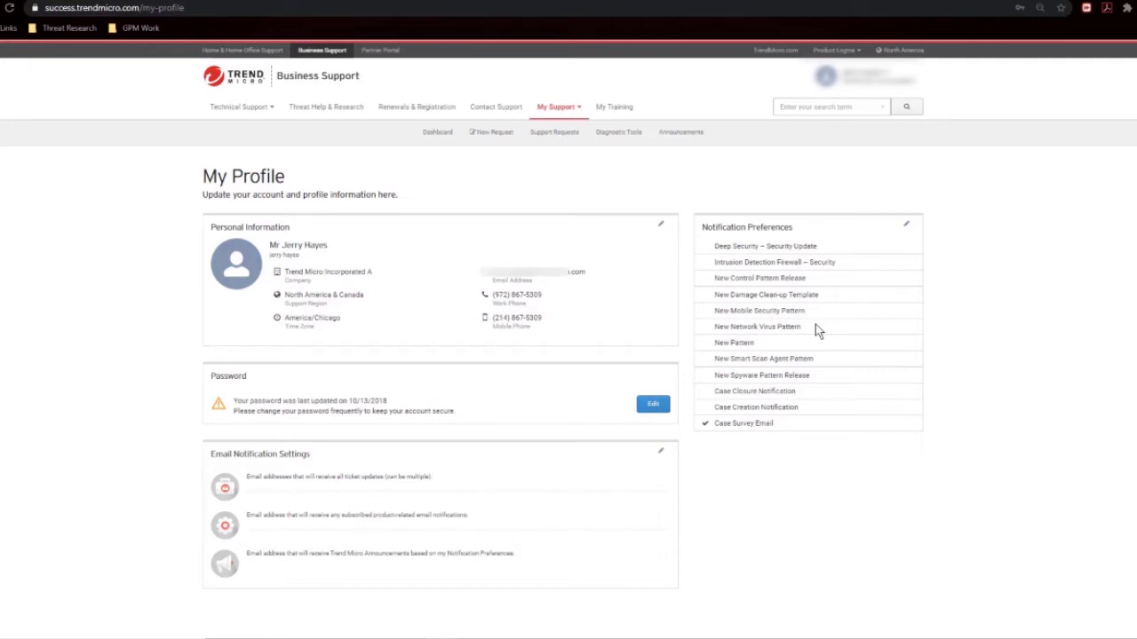
{"action": "left_click", "coordinate": [907, 227]}
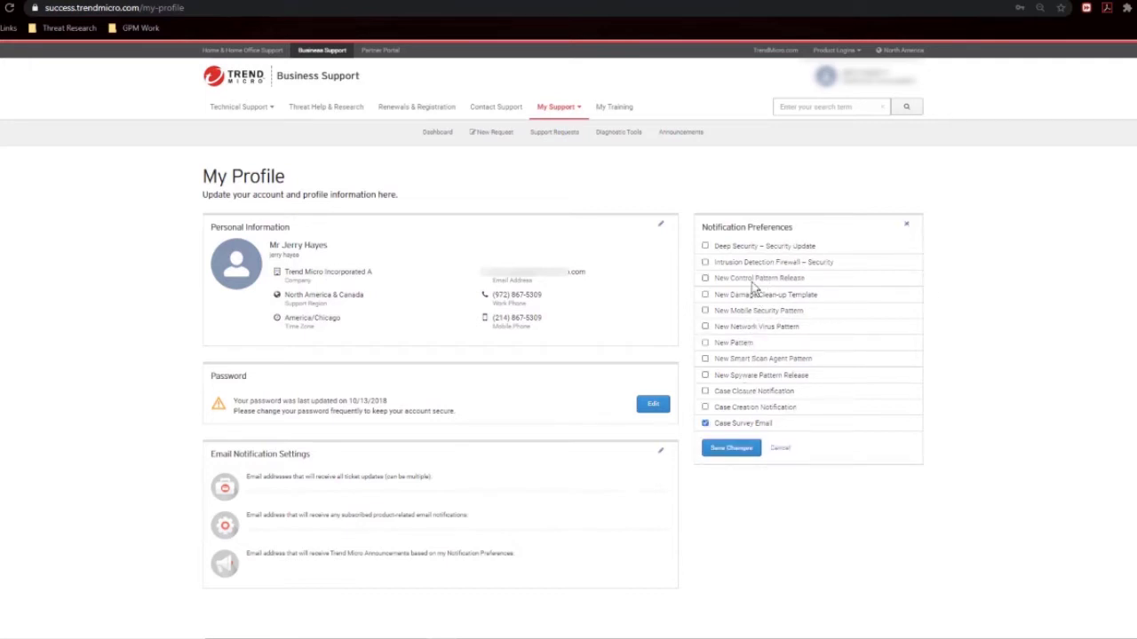
{"action": "left_click", "coordinate": [732, 449]}
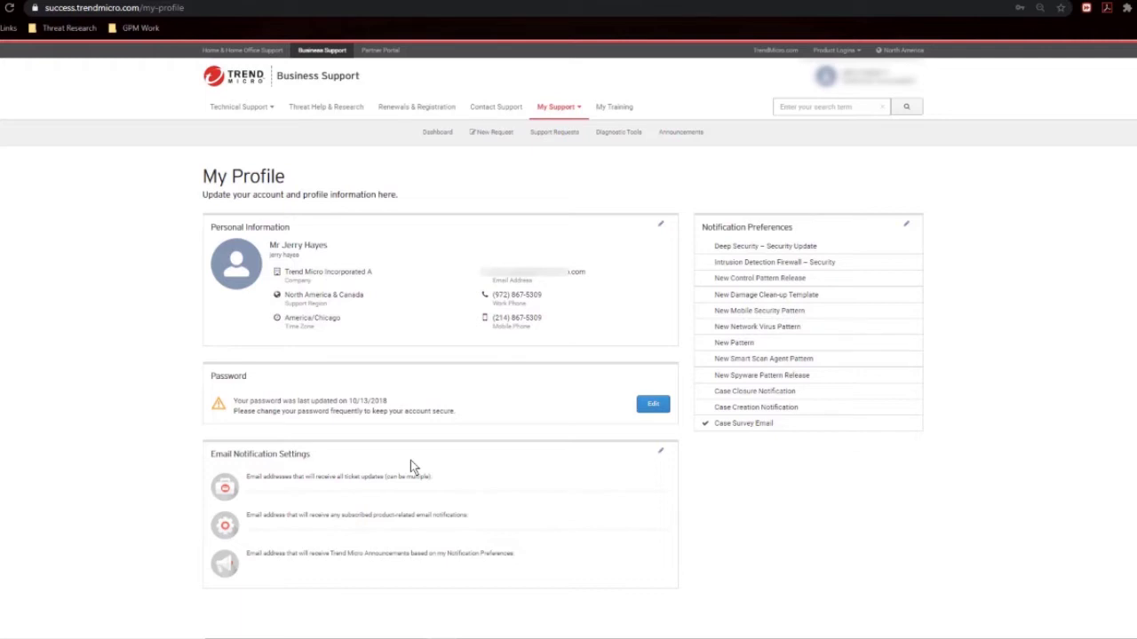
Step: Open the profile's Email Notification Settings for editing and save them
{"action": "left_click", "coordinate": [661, 456]}
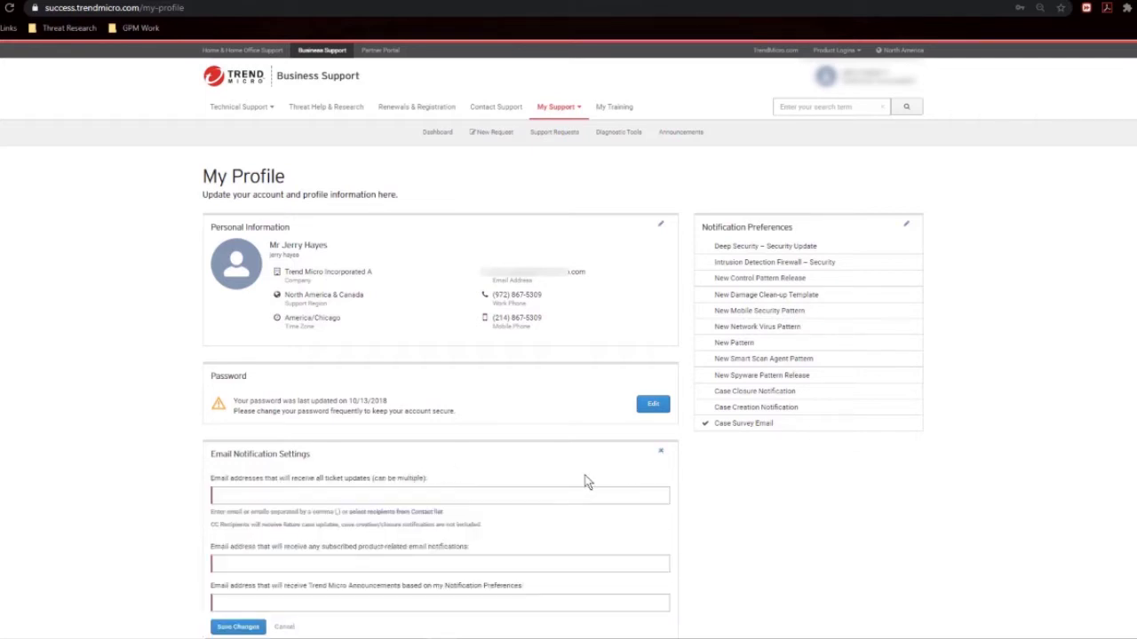
{"action": "scroll", "coordinate": [575, 481], "scroll_direction": "down", "scroll_amount": 1}
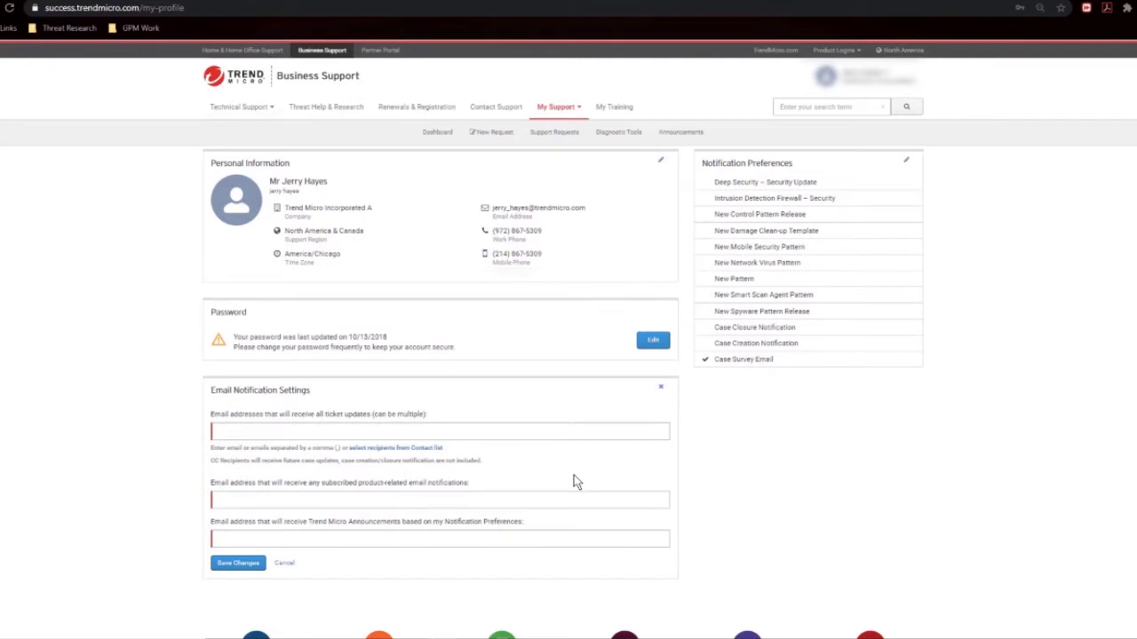
{"action": "left_click", "coordinate": [240, 565]}
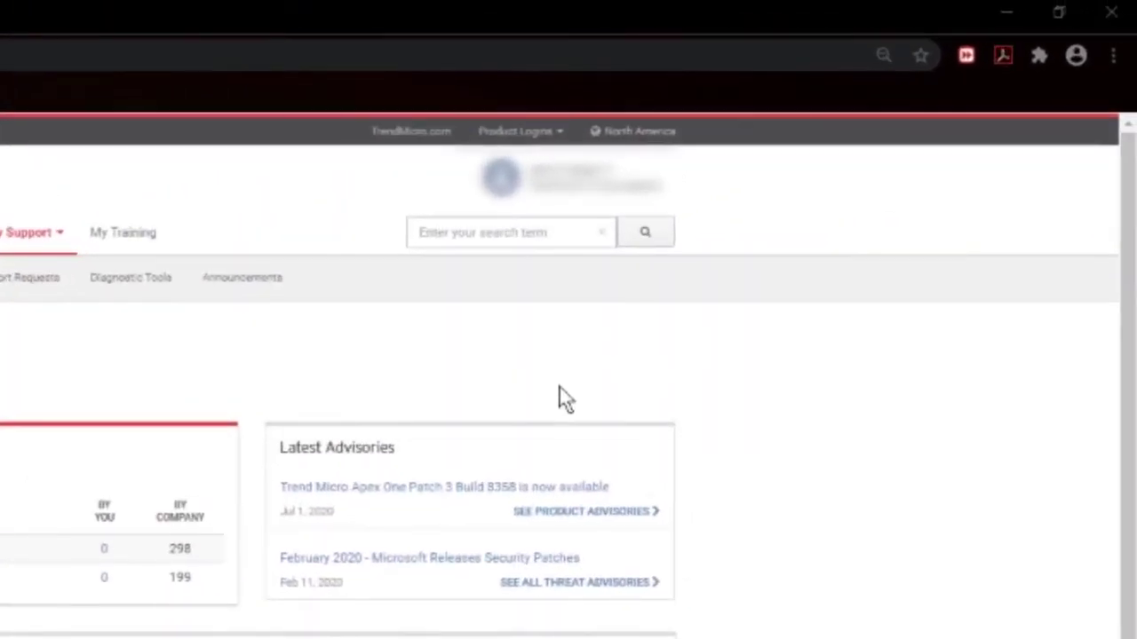
Step: Add a new product profile under My Products & Services and name it "Apex One - Demo Video"
{"action": "left_click", "coordinate": [573, 190]}
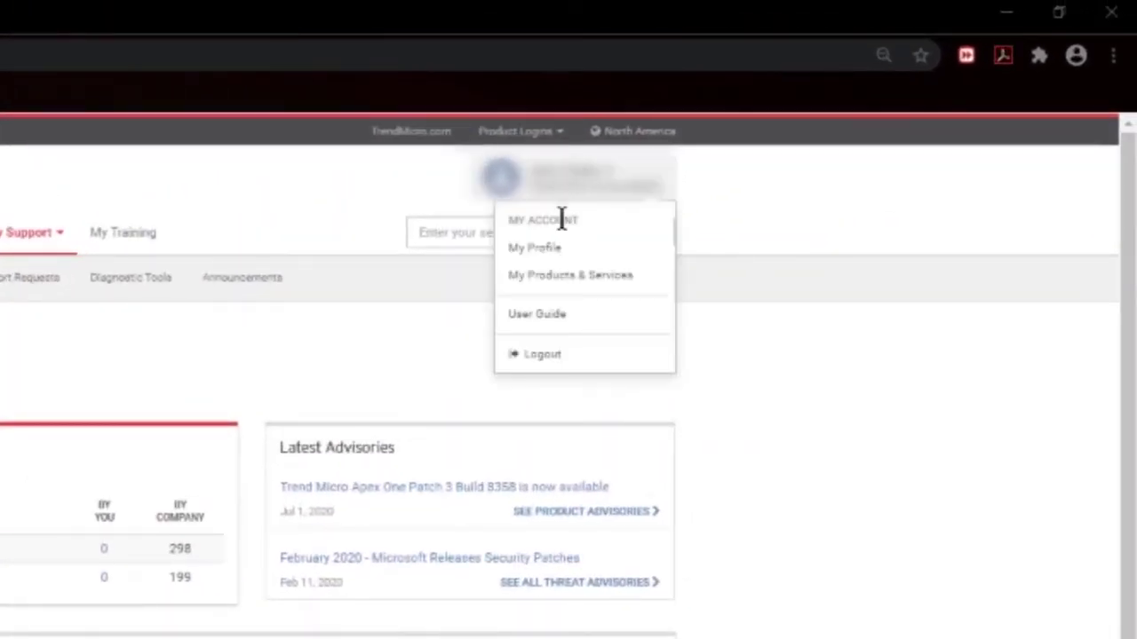
{"action": "left_click", "coordinate": [551, 277]}
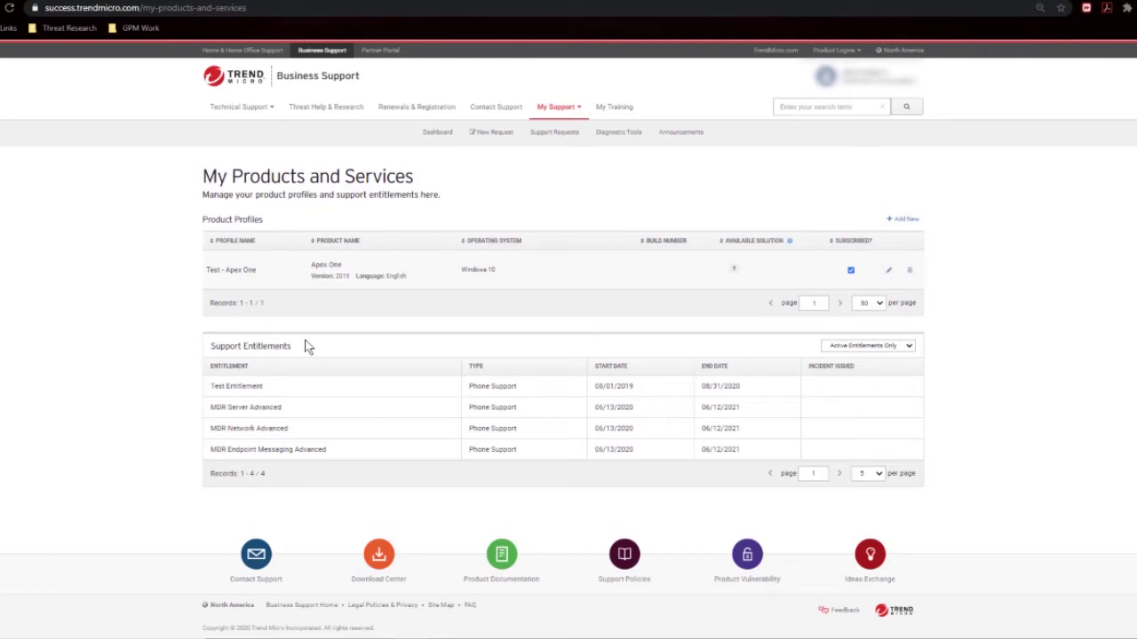
{"action": "left_click", "coordinate": [903, 224]}
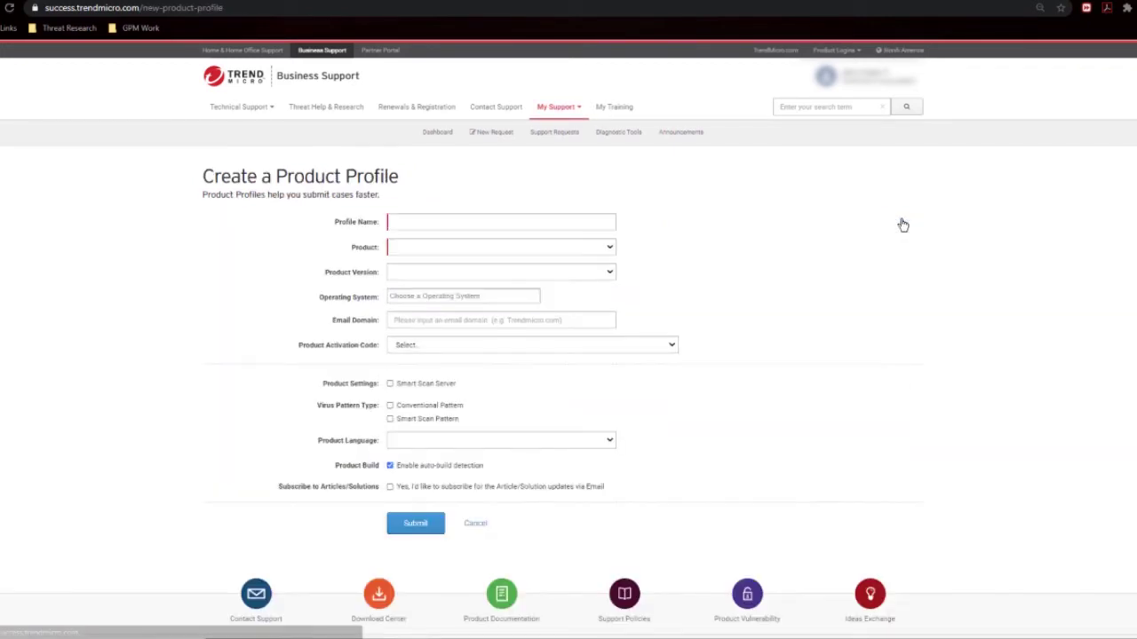
{"action": "left_click", "coordinate": [444, 223]}
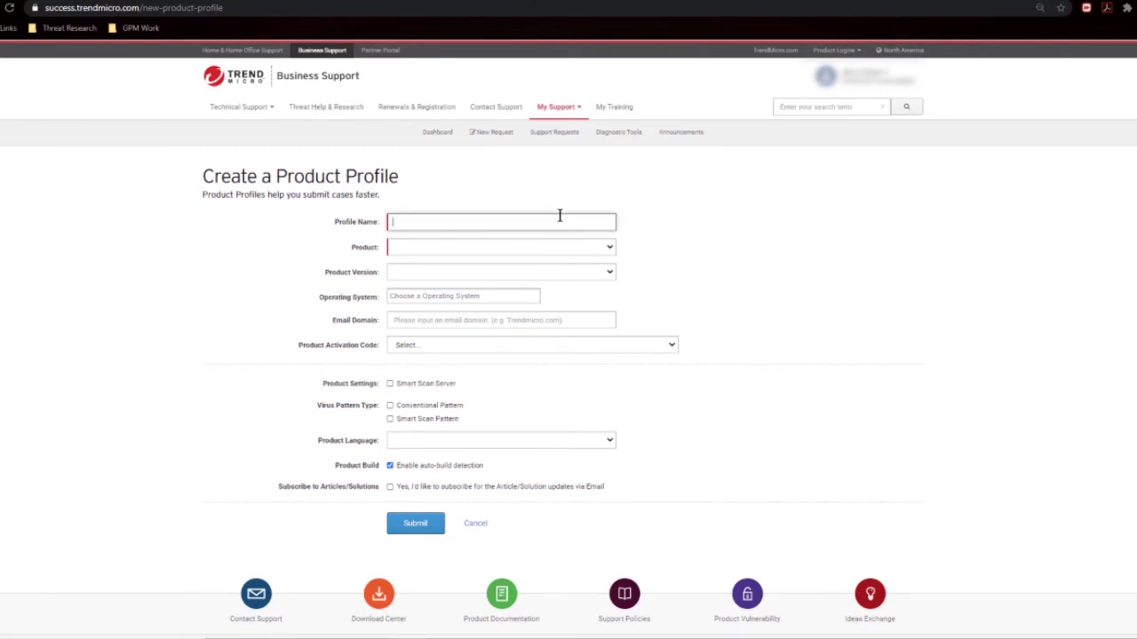
{"action": "type", "text": "Apex One - Demo Video"}
Step: Set the profile's product to Apex One, its version to 2019 and its operating system to Windows 10
{"action": "left_click", "coordinate": [436, 248]}
{"action": "left_click", "coordinate": [433, 292]}
{"action": "left_click", "coordinate": [429, 273]}
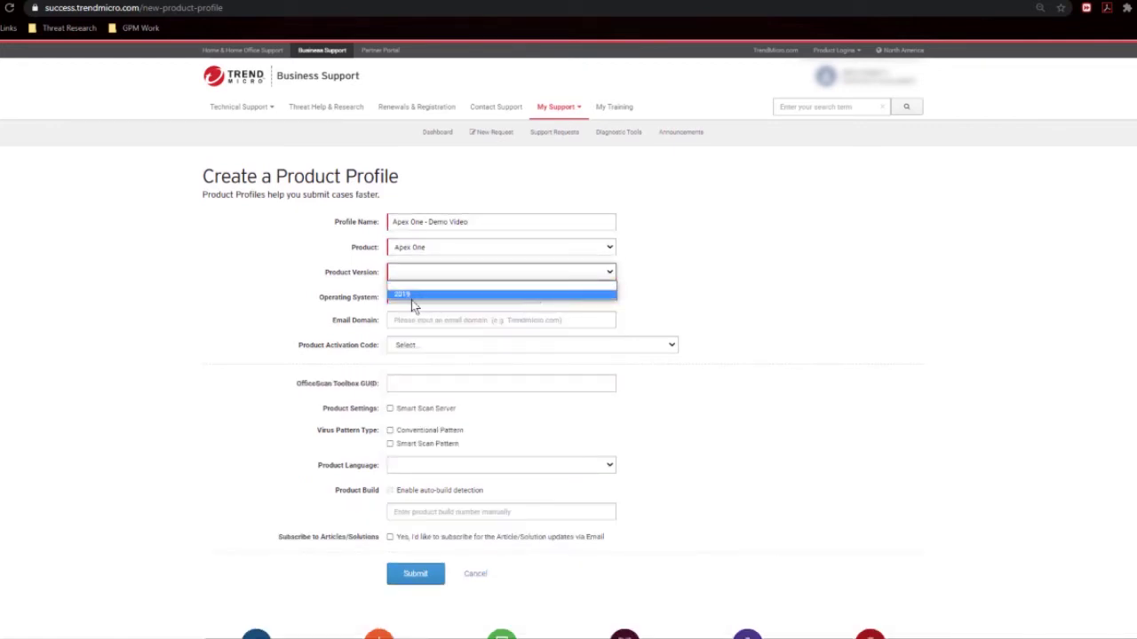
{"action": "left_click", "coordinate": [408, 295]}
{"action": "left_click", "coordinate": [406, 297]}
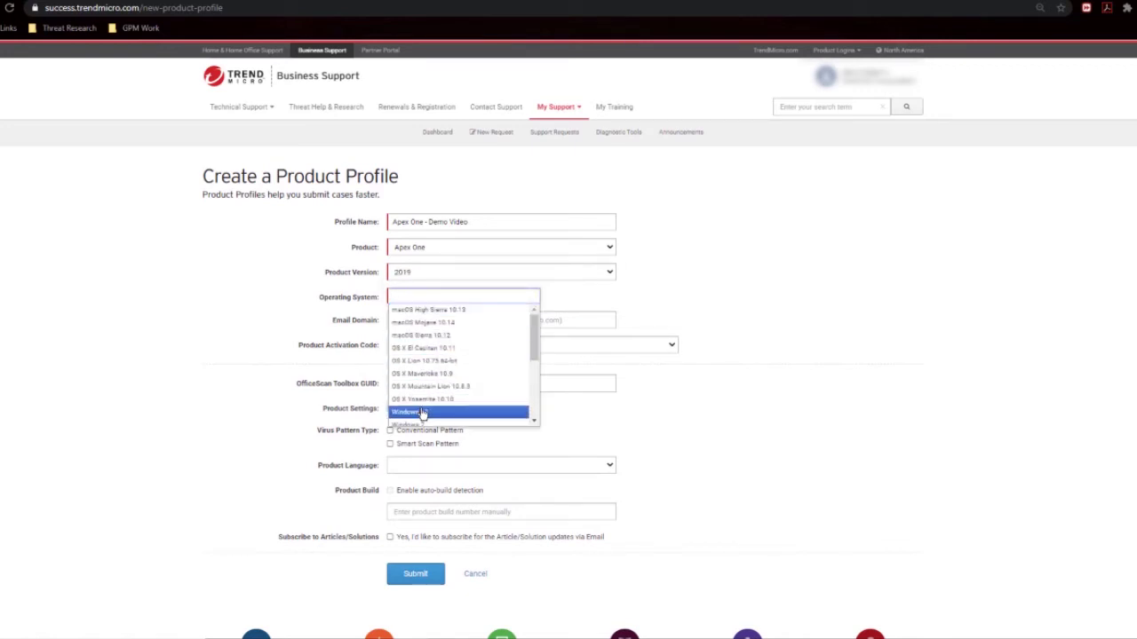
{"action": "left_click", "coordinate": [423, 412]}
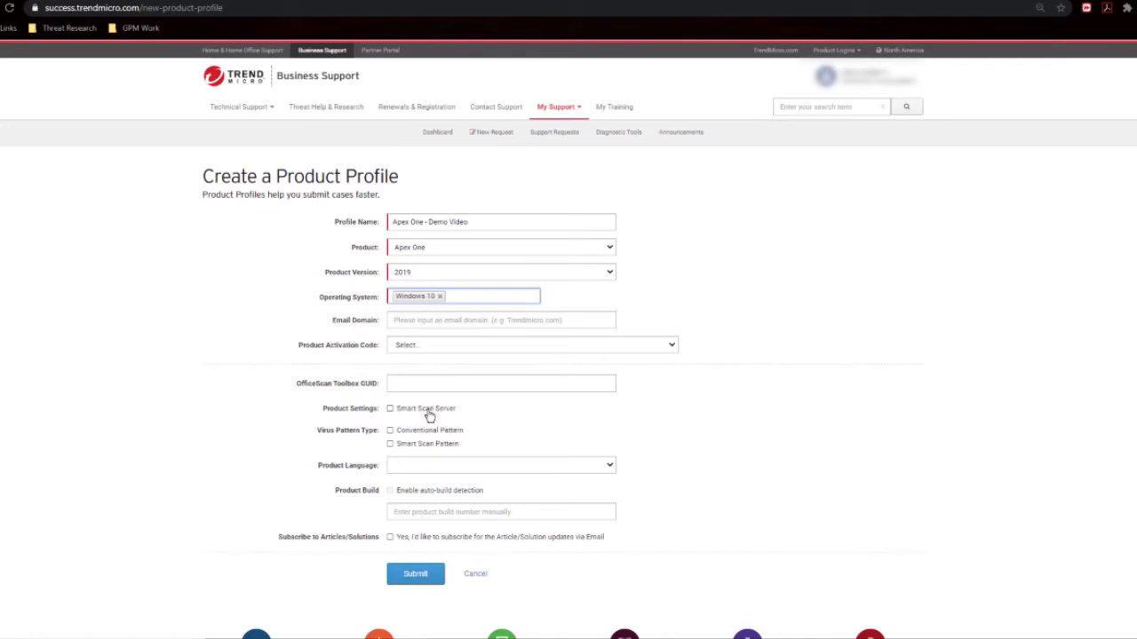
Step: Enter 2012 as the product build number, subscribe to article and solution updates via email, and submit the profile
{"action": "left_click", "coordinate": [421, 512]}
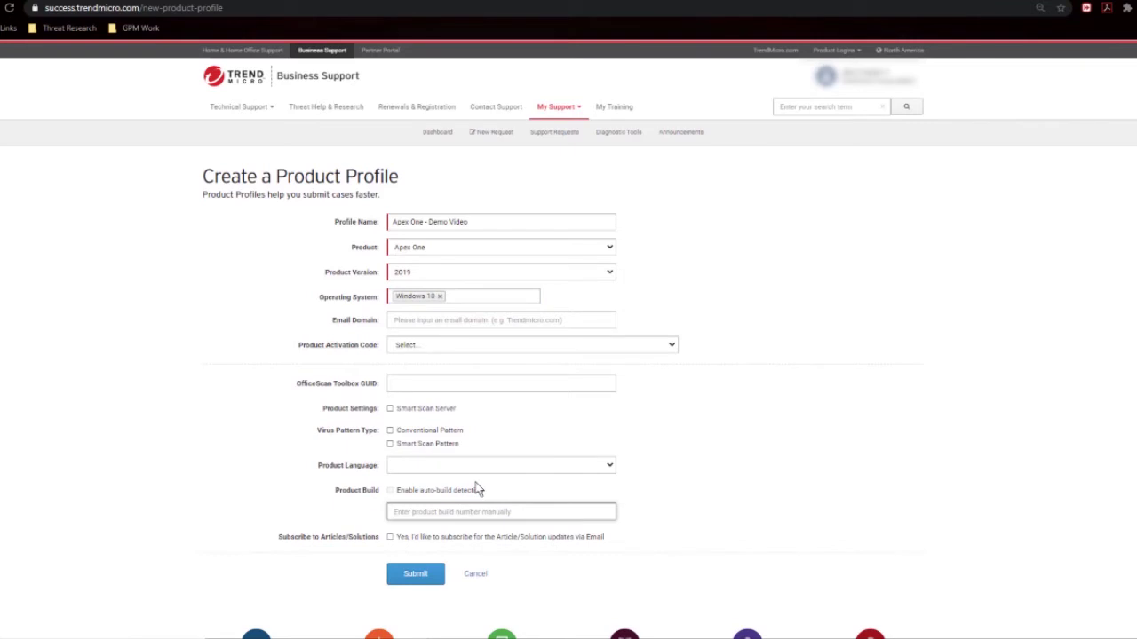
{"action": "type", "text": "2012"}
{"action": "left_click", "coordinate": [390, 538]}
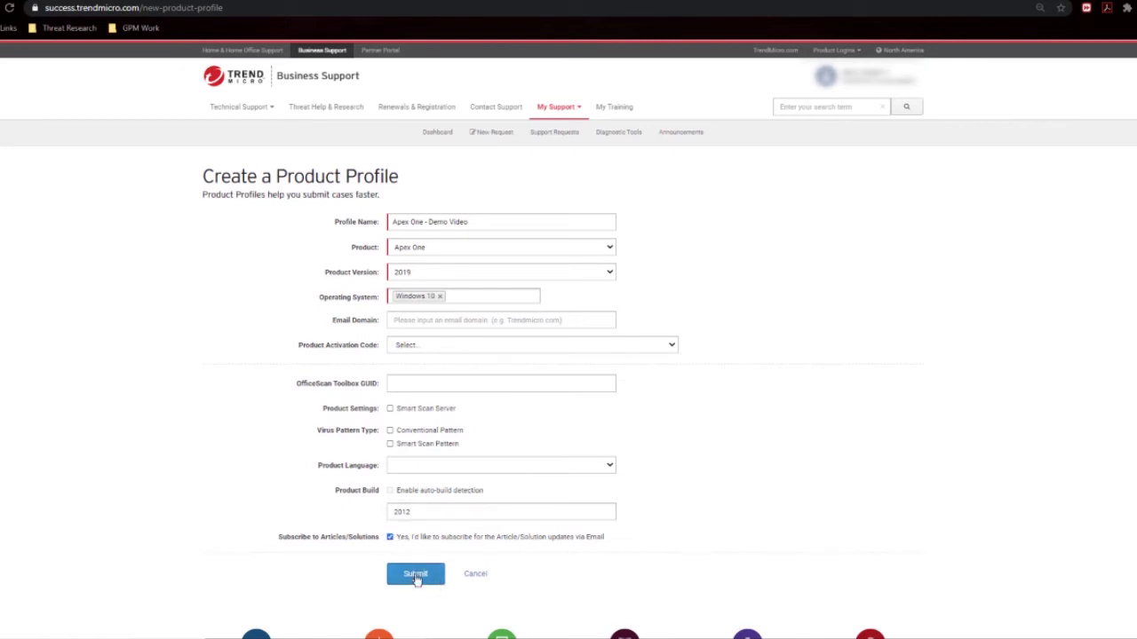
{"action": "left_click", "coordinate": [415, 578]}
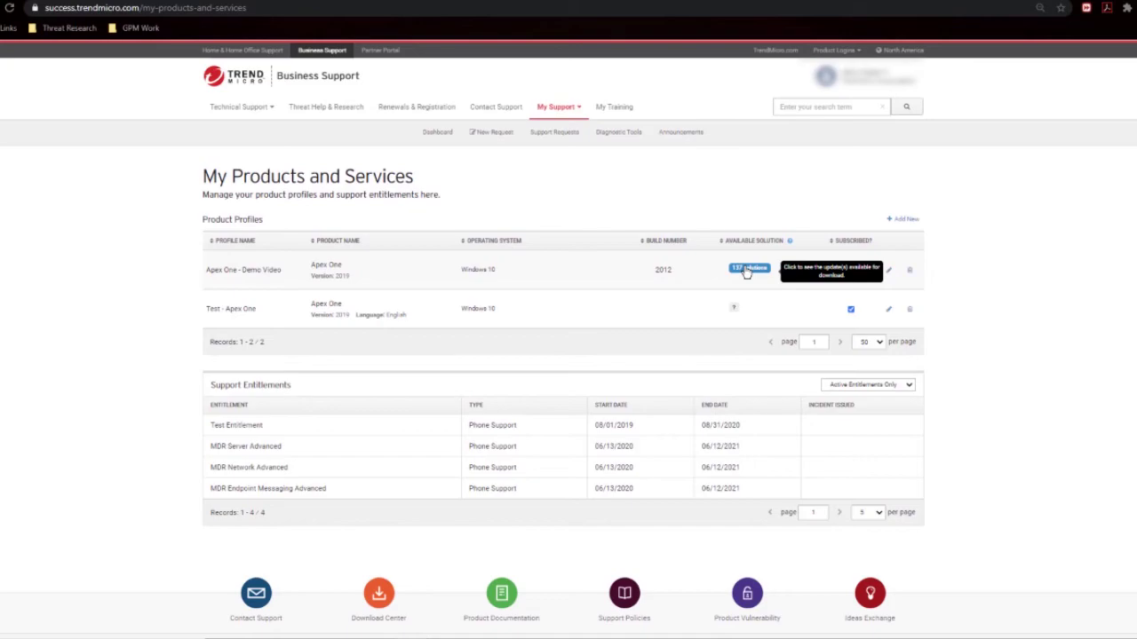
Step: Review the available solutions for Apex One - Demo Video by Enhancement, Low, Medium, Critical and Vulnerability, ending on all of them
{"action": "left_click", "coordinate": [746, 271]}
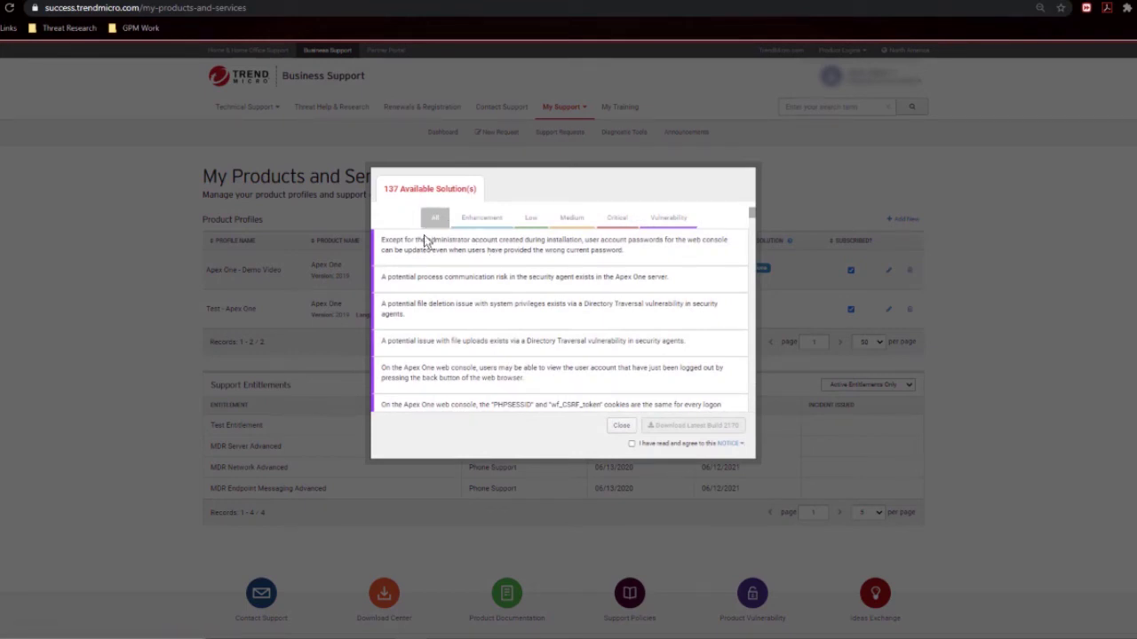
{"action": "left_click", "coordinate": [486, 222]}
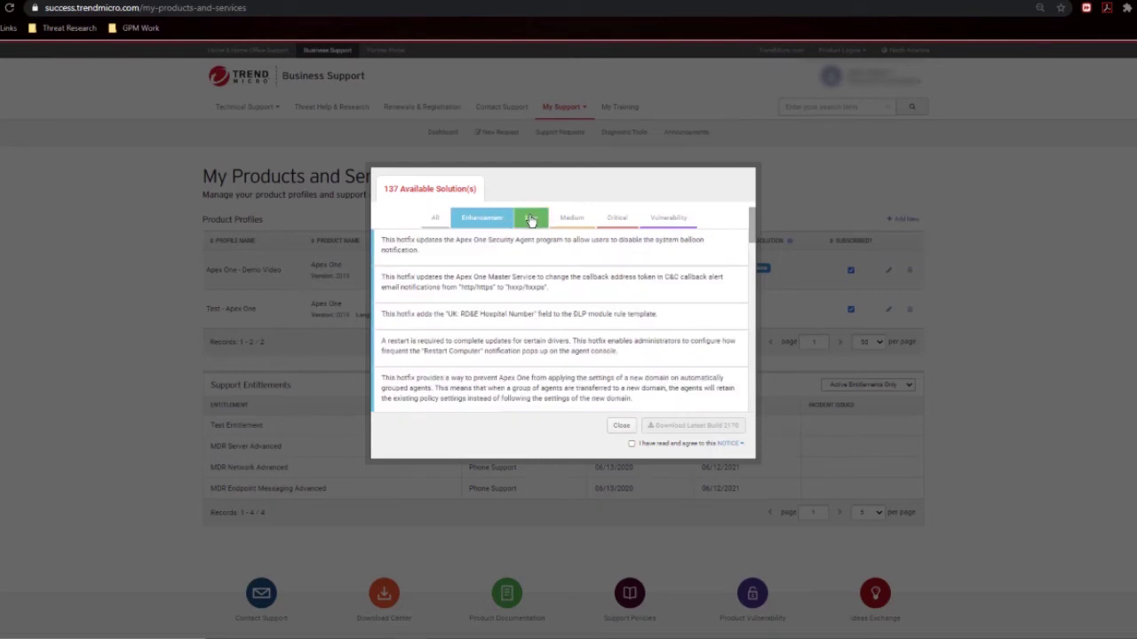
{"action": "left_click", "coordinate": [530, 220]}
{"action": "left_click", "coordinate": [571, 221]}
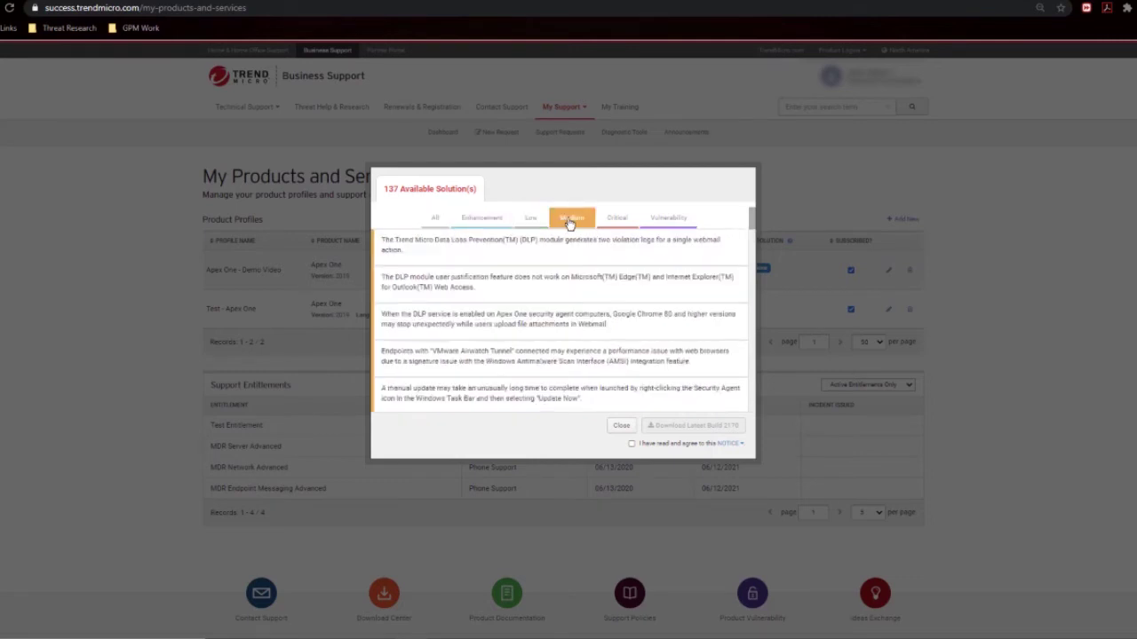
{"action": "left_click", "coordinate": [622, 222]}
{"action": "left_click", "coordinate": [668, 219]}
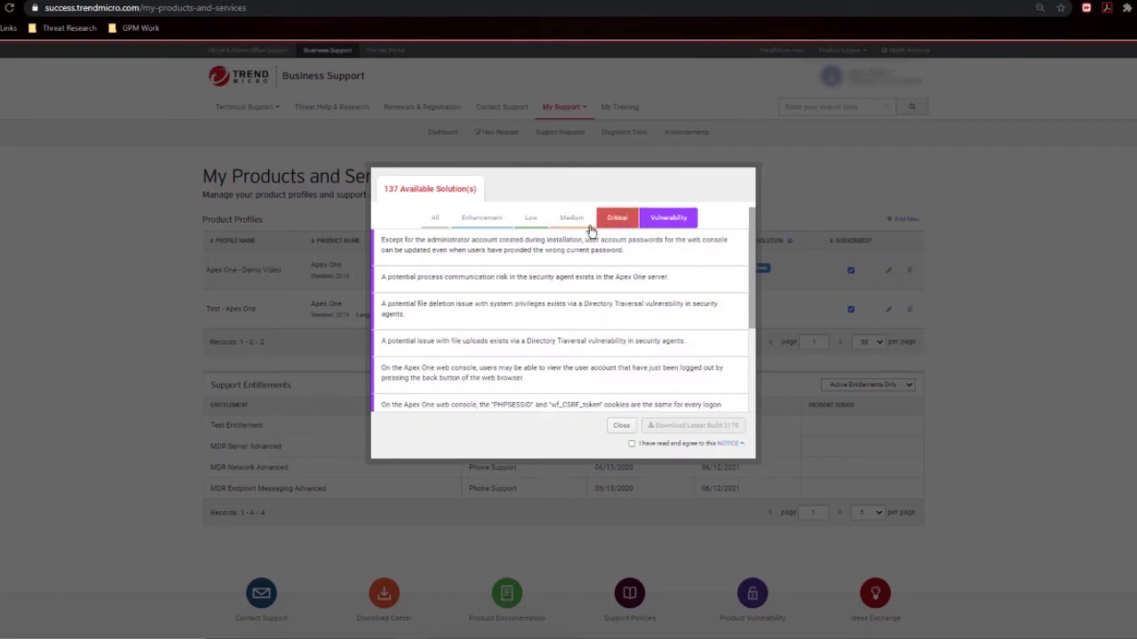
{"action": "left_click", "coordinate": [436, 221]}
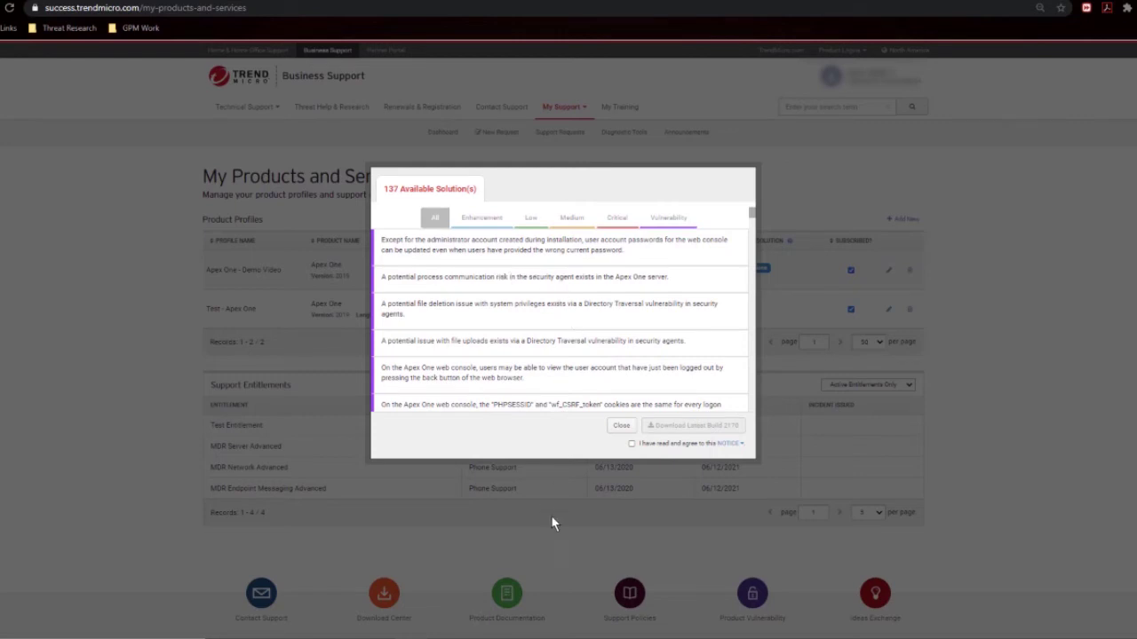
Step: Agree to the hotfix notice, display its full text and close the available solutions list
{"action": "left_click", "coordinate": [631, 443]}
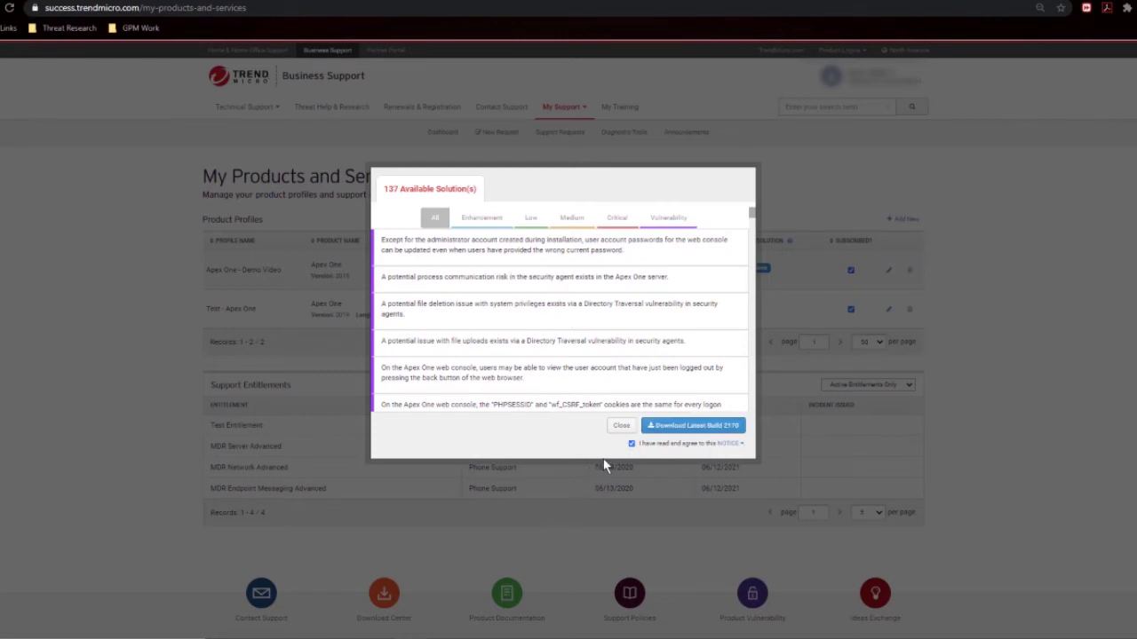
{"action": "left_click", "coordinate": [734, 444]}
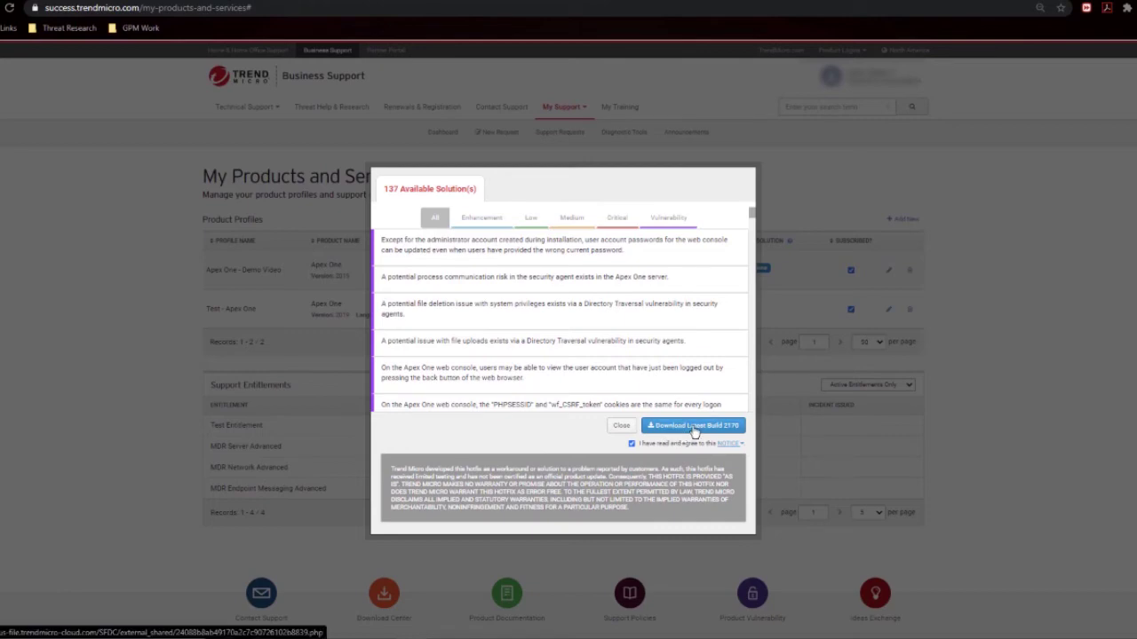
{"action": "left_click", "coordinate": [619, 426]}
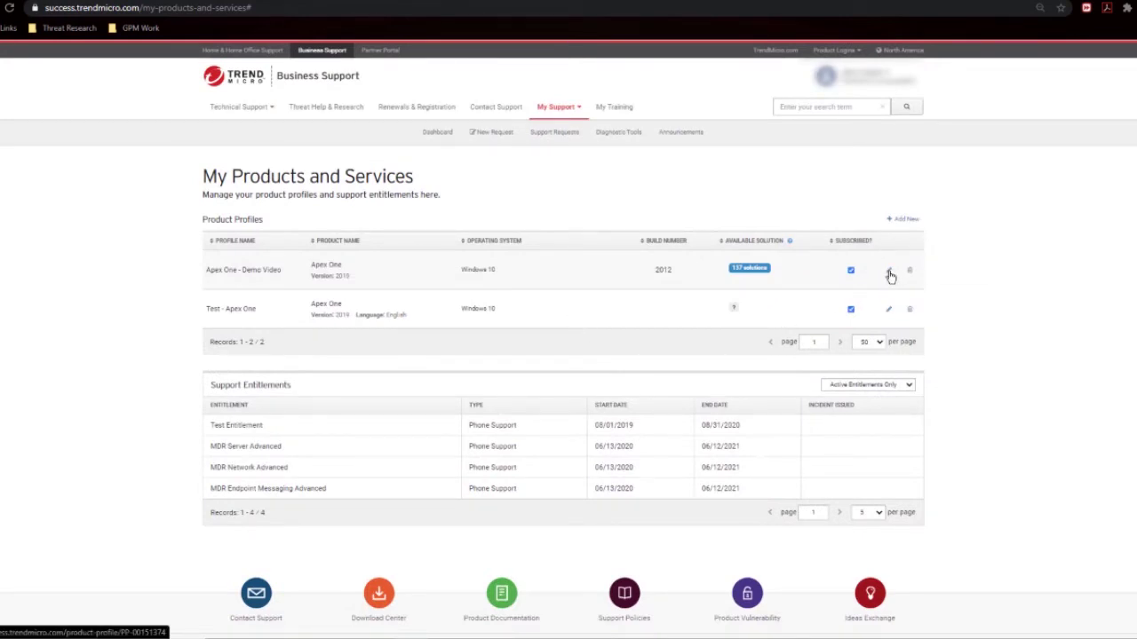
Step: View the Apex One - Demo Video profile in its edit form and cancel without changing it
{"action": "left_click", "coordinate": [889, 271]}
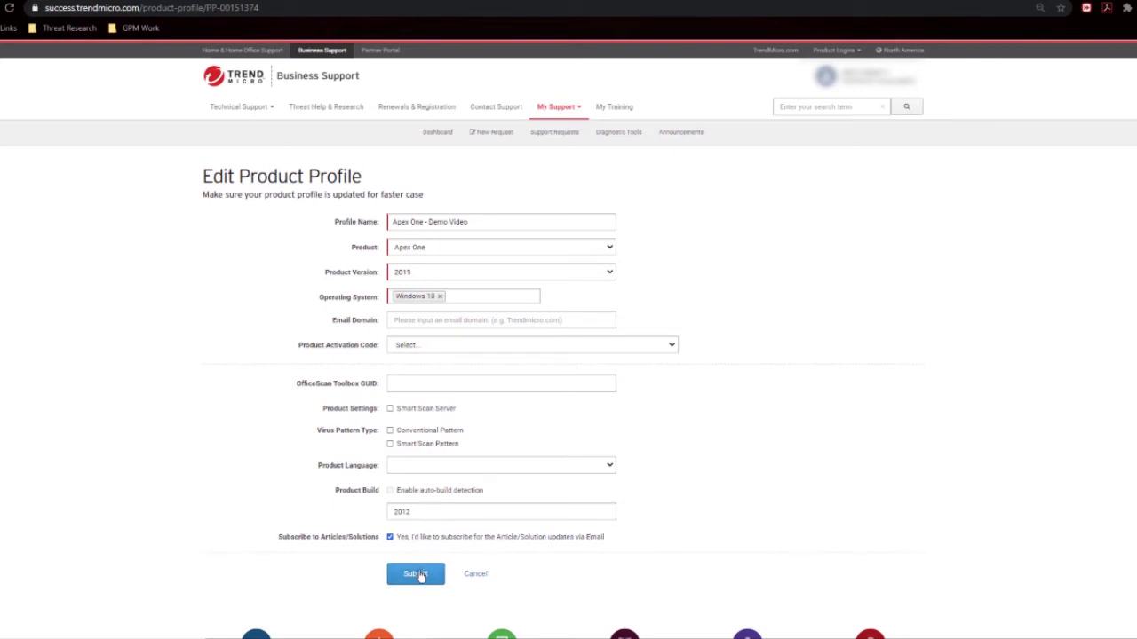
{"action": "left_click", "coordinate": [461, 577]}
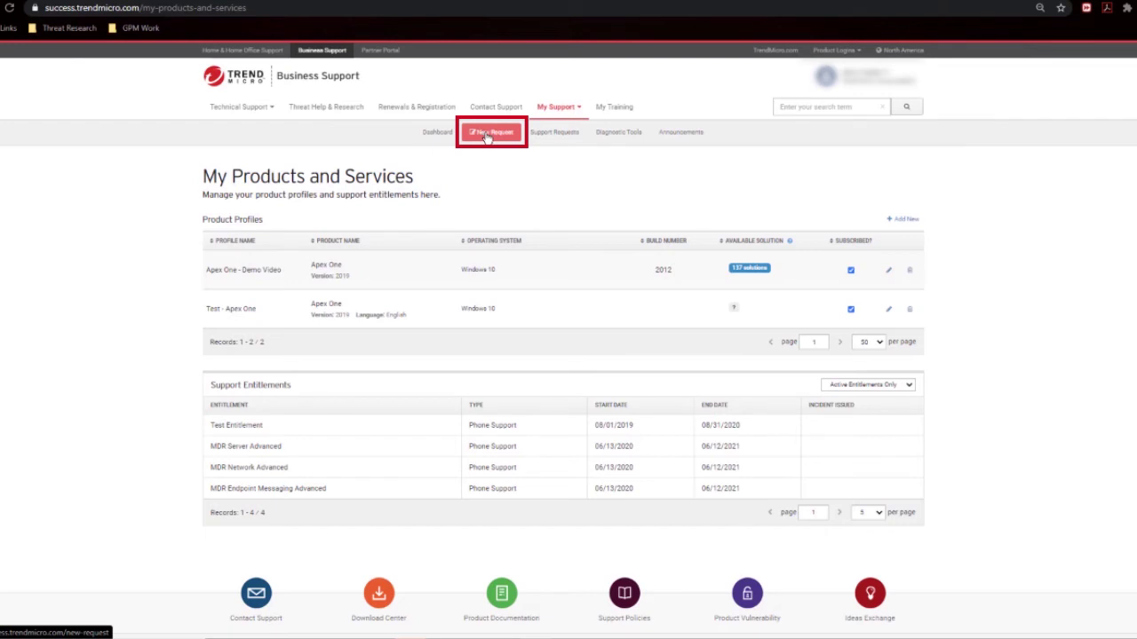
Step: Start a new support request for the Apex One - Demo Video product profile with Product Issue as the issue type
{"action": "left_click", "coordinate": [487, 138]}
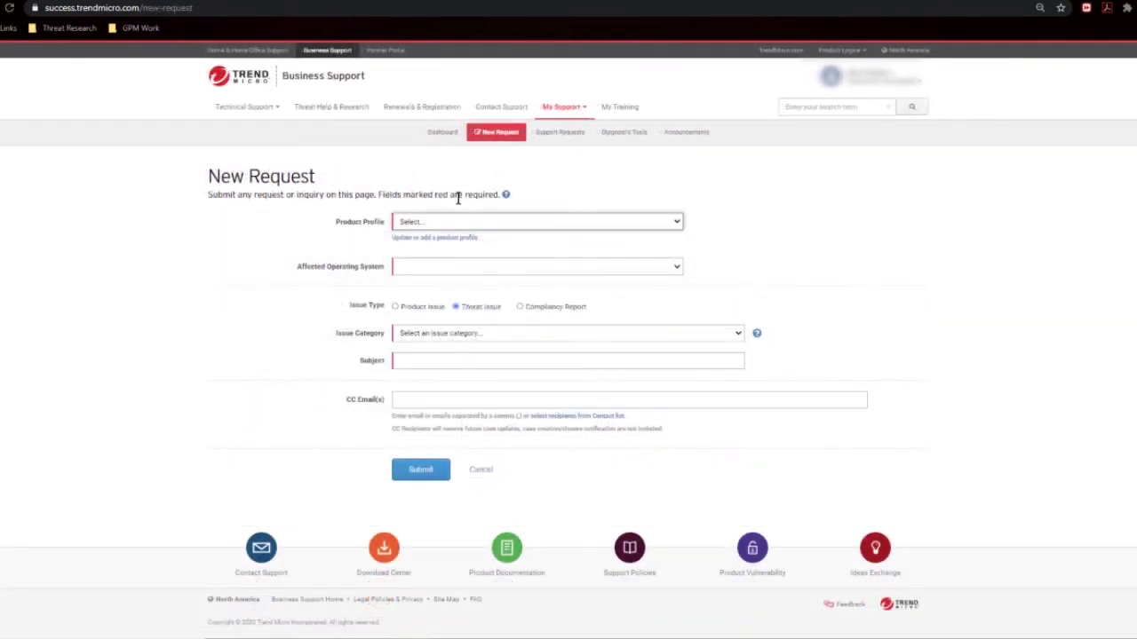
{"action": "left_click", "coordinate": [445, 225]}
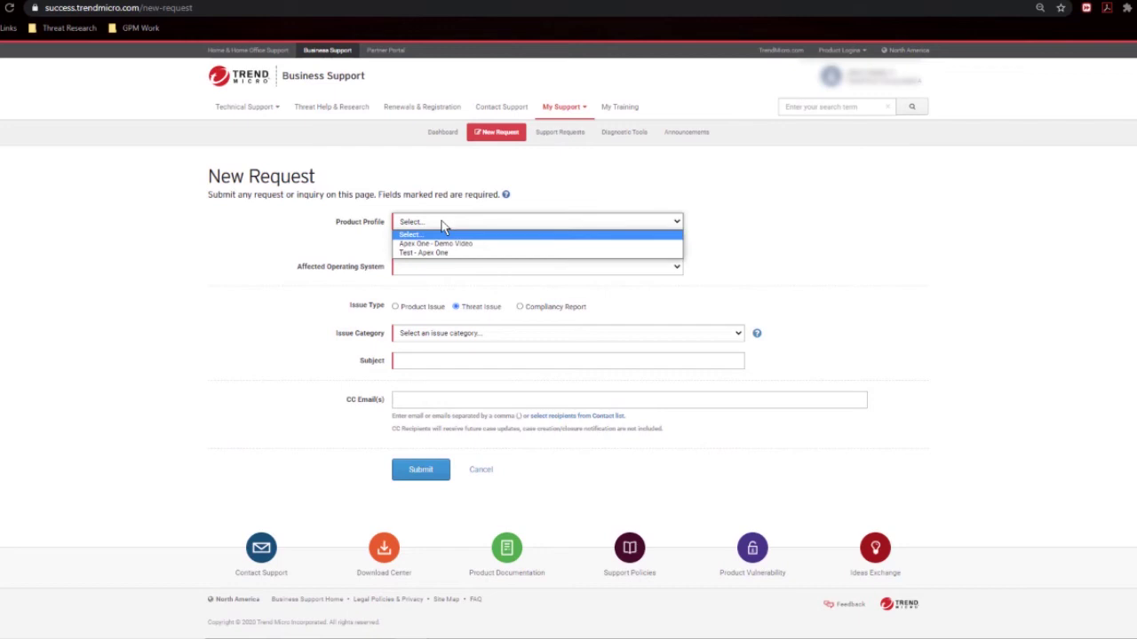
{"action": "left_click", "coordinate": [463, 244]}
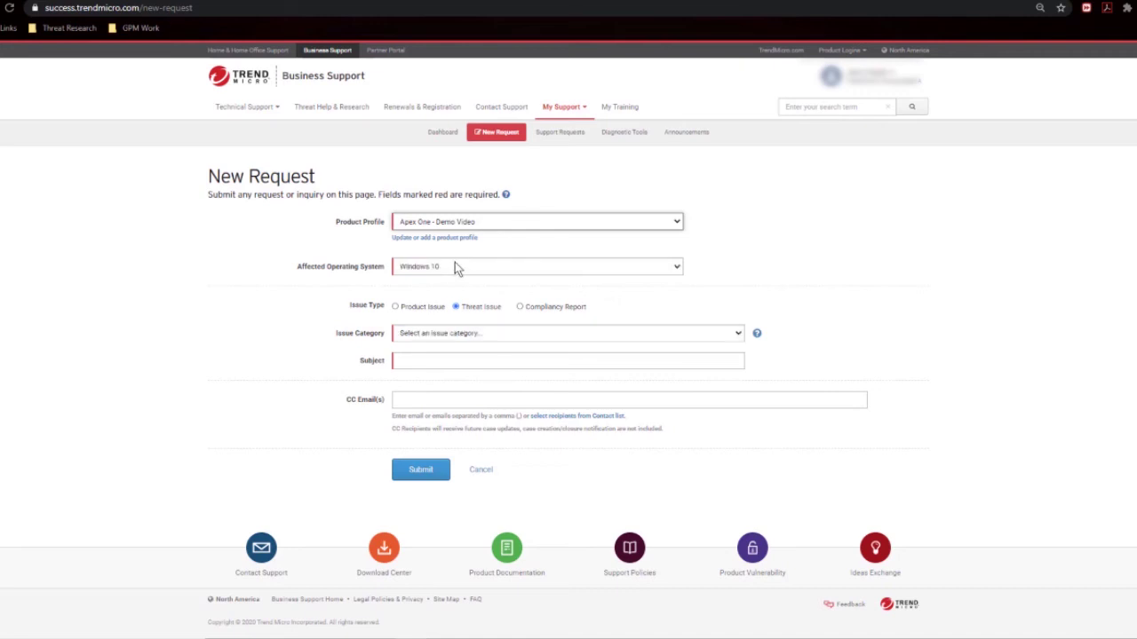
{"action": "left_click", "coordinate": [419, 307]}
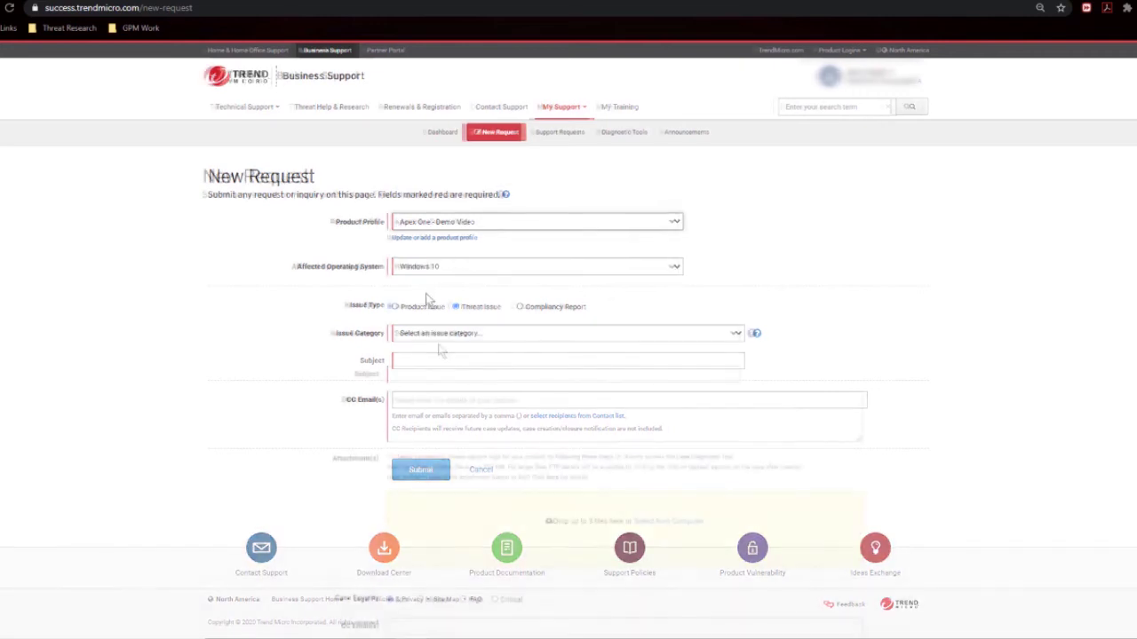
Step: Set the issue category to Installation, enter the subject "Installing on Windows 10" and dismiss the suggested articles
{"action": "left_click", "coordinate": [422, 343]}
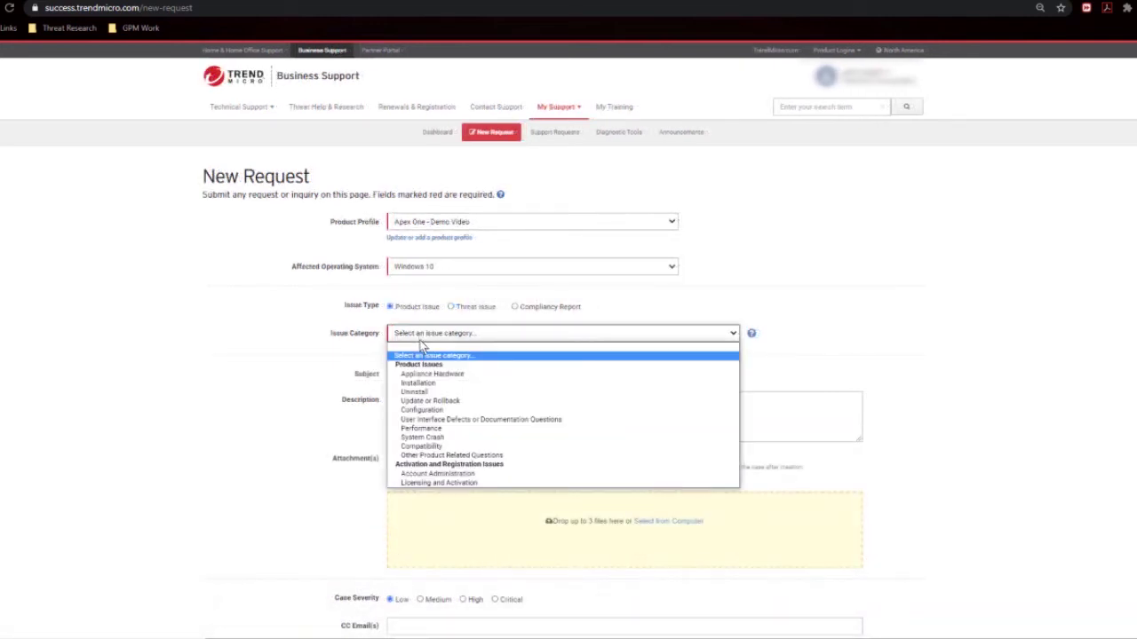
{"action": "left_click", "coordinate": [455, 383]}
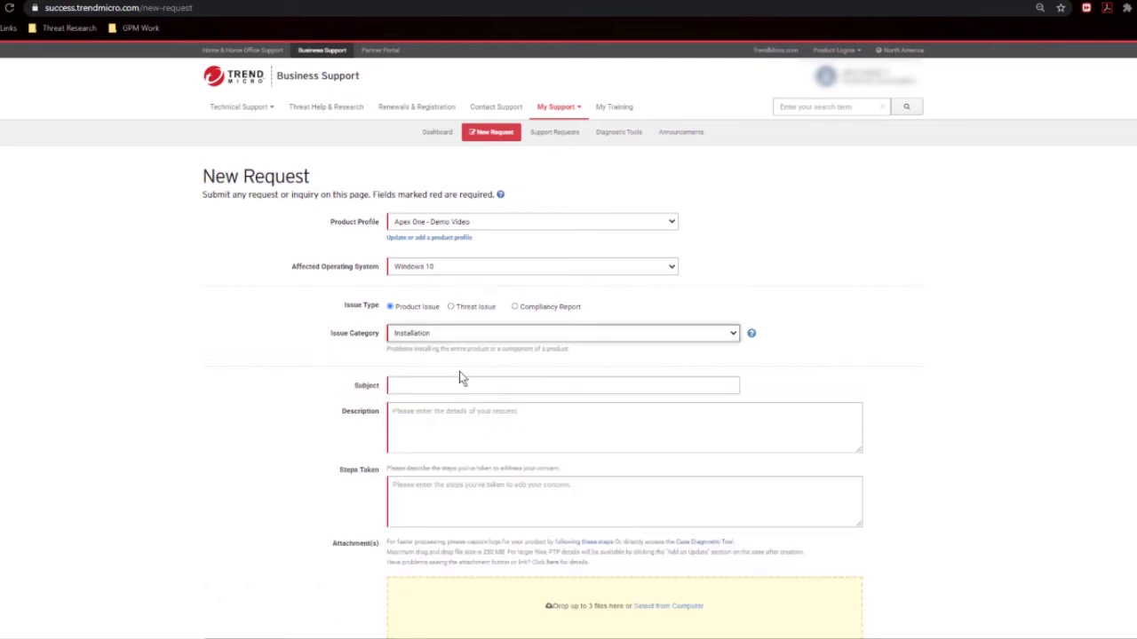
{"action": "left_click", "coordinate": [472, 382]}
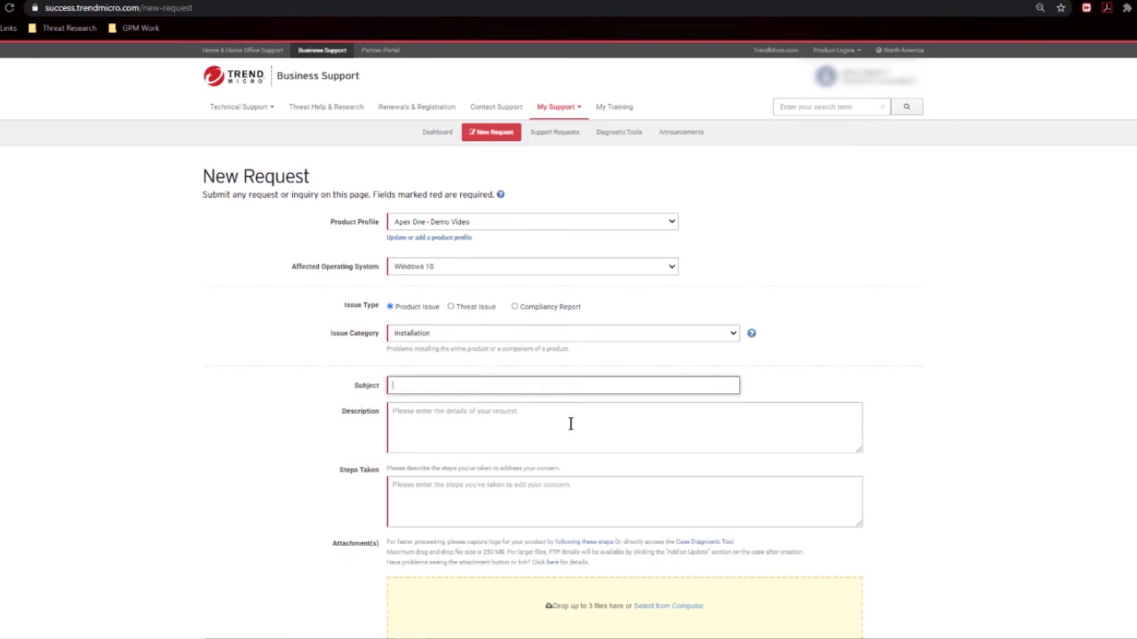
{"action": "type", "text": "Installin"}
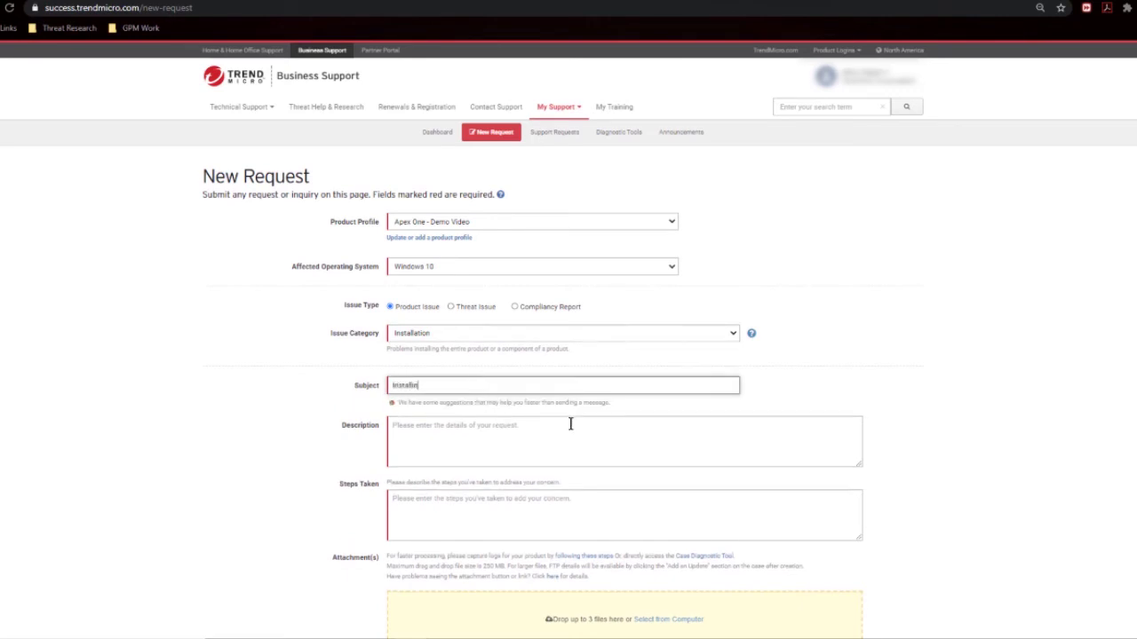
{"action": "type", "text": "g on Windows 10"}
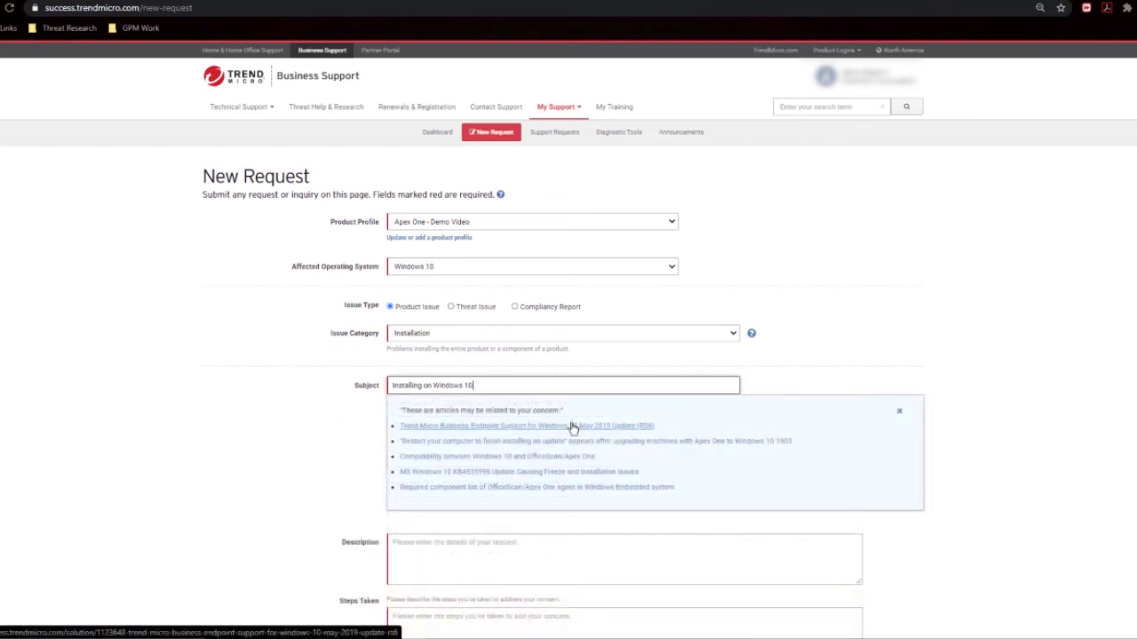
{"action": "left_click", "coordinate": [899, 412]}
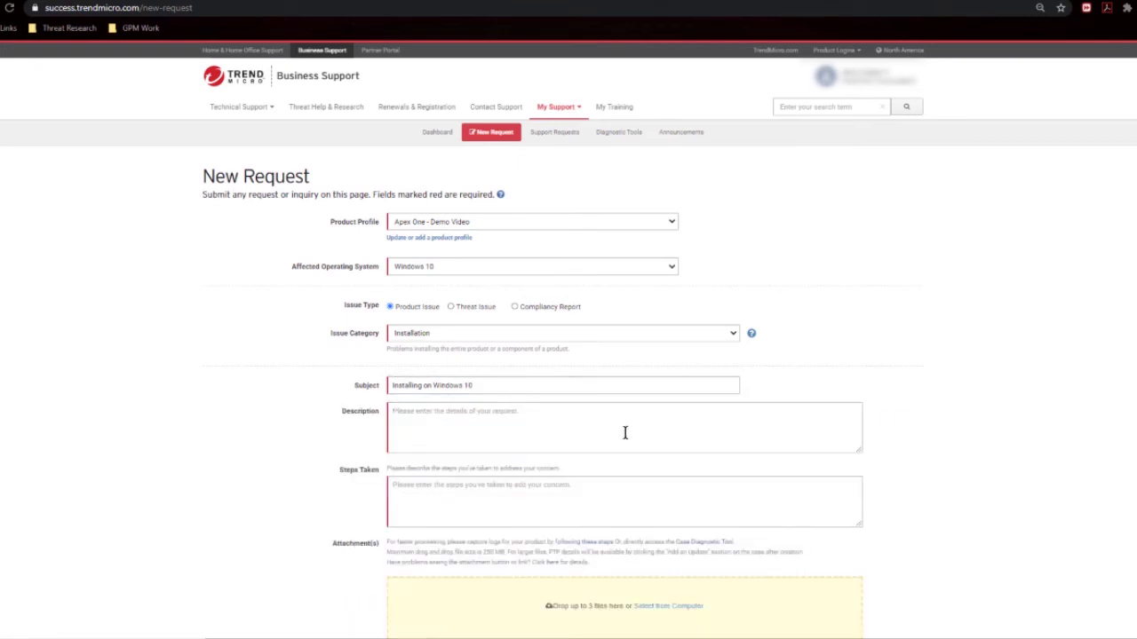
Step: Enter "Description" as the request description and go through the steps taken, attachment, case severity and CC email fields
{"action": "left_click", "coordinate": [556, 434]}
{"action": "type", "text": "Description"}
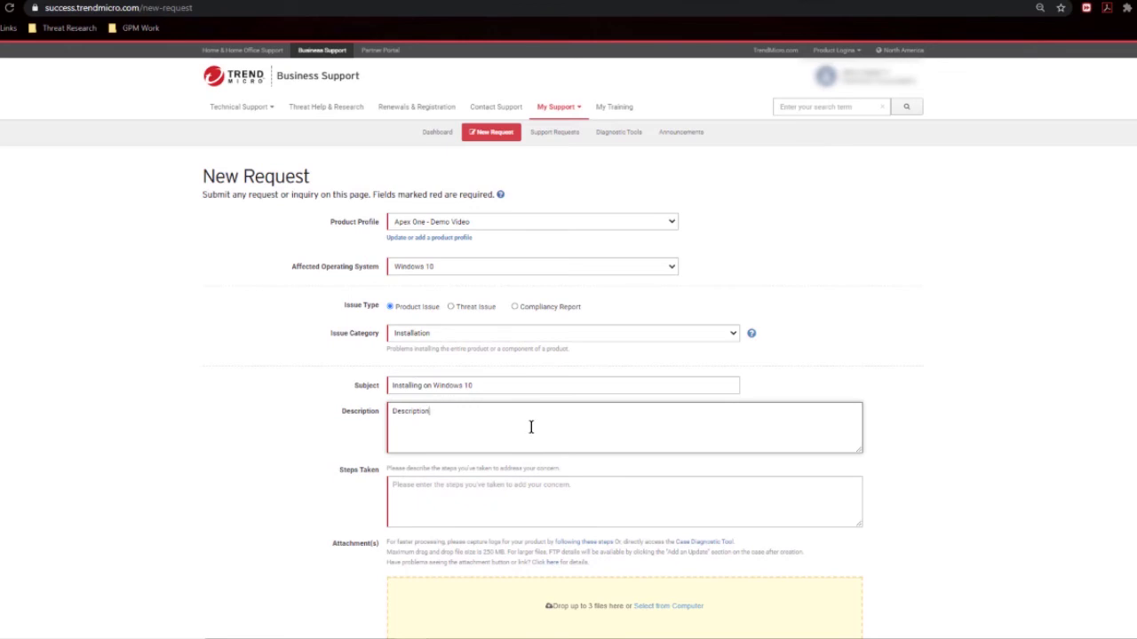
{"action": "left_click", "coordinate": [421, 496]}
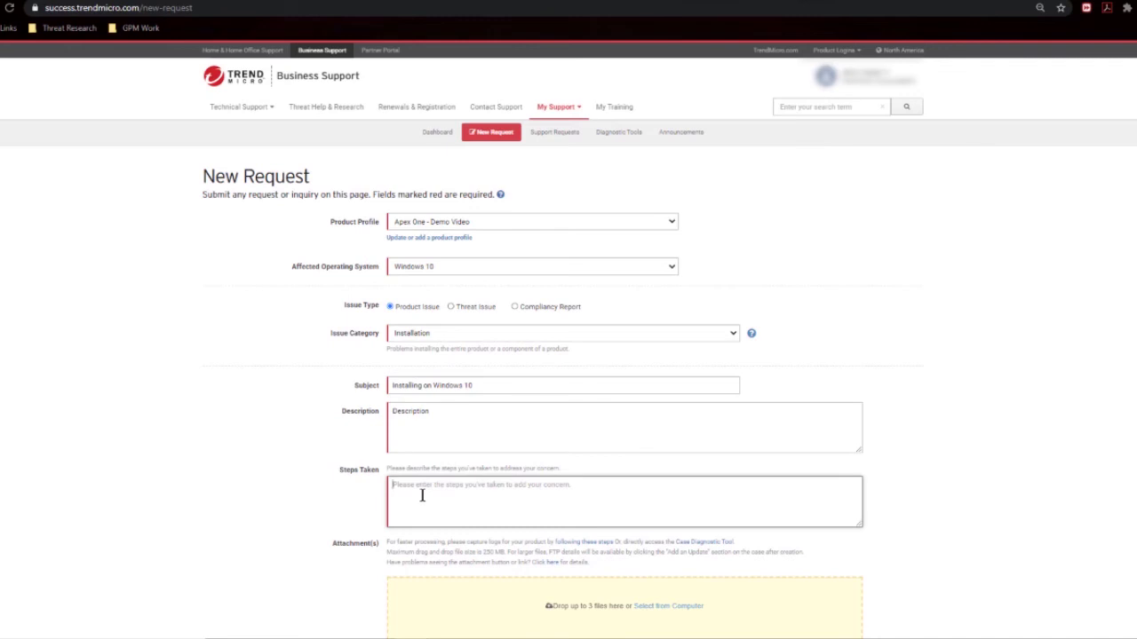
{"action": "scroll", "coordinate": [423, 494], "scroll_direction": "down", "scroll_amount": 3}
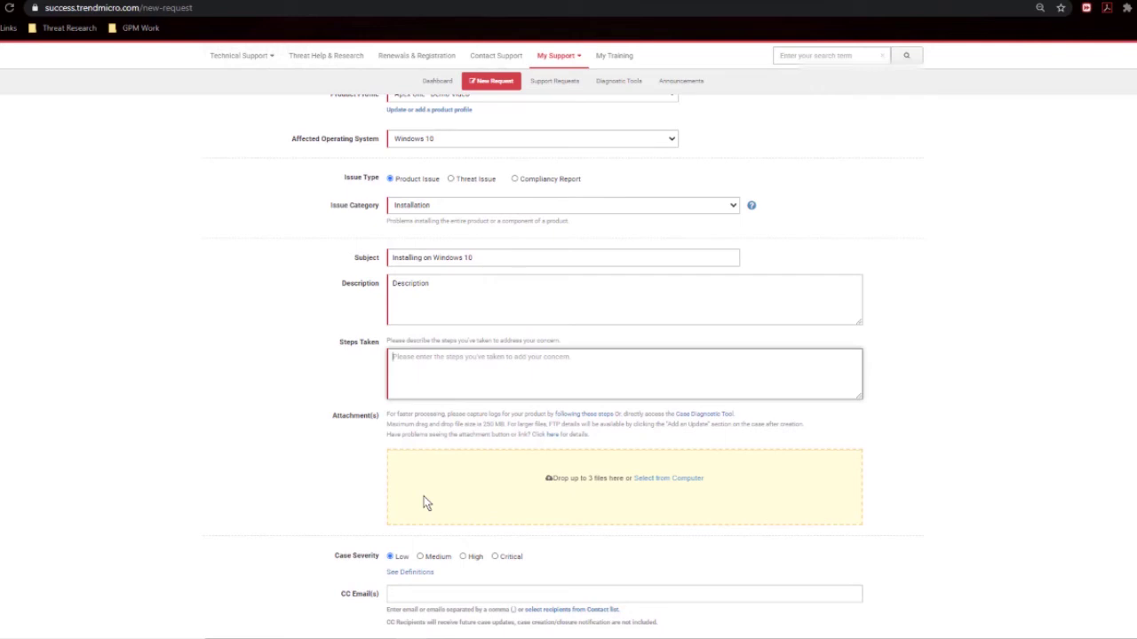
{"action": "scroll", "coordinate": [424, 503], "scroll_direction": "down", "scroll_amount": 2}
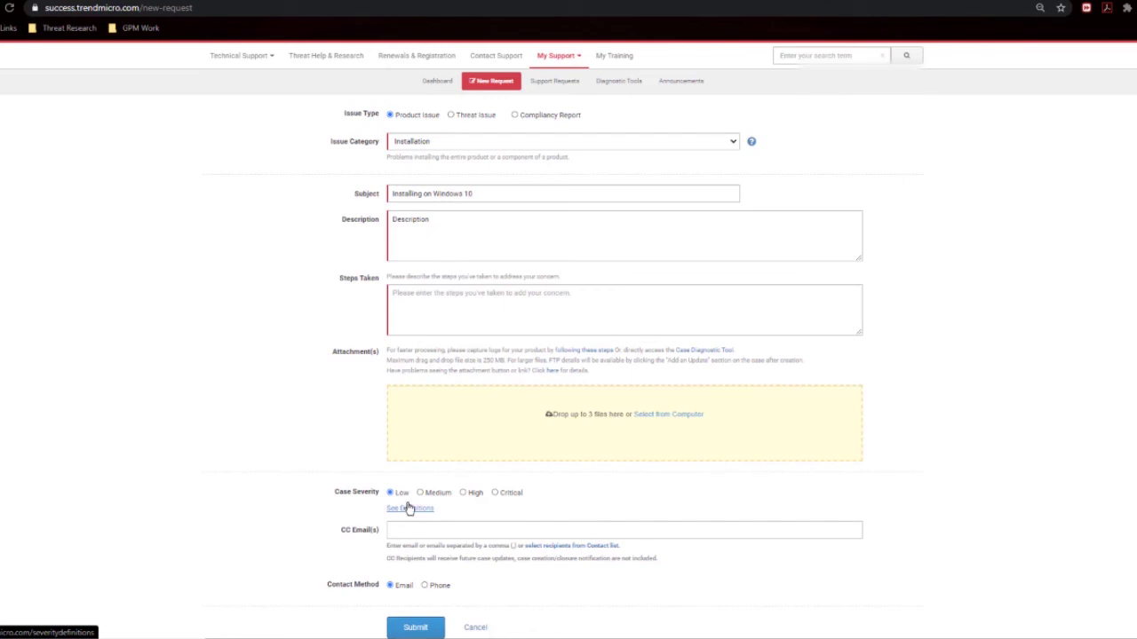
{"action": "left_click", "coordinate": [414, 529]}
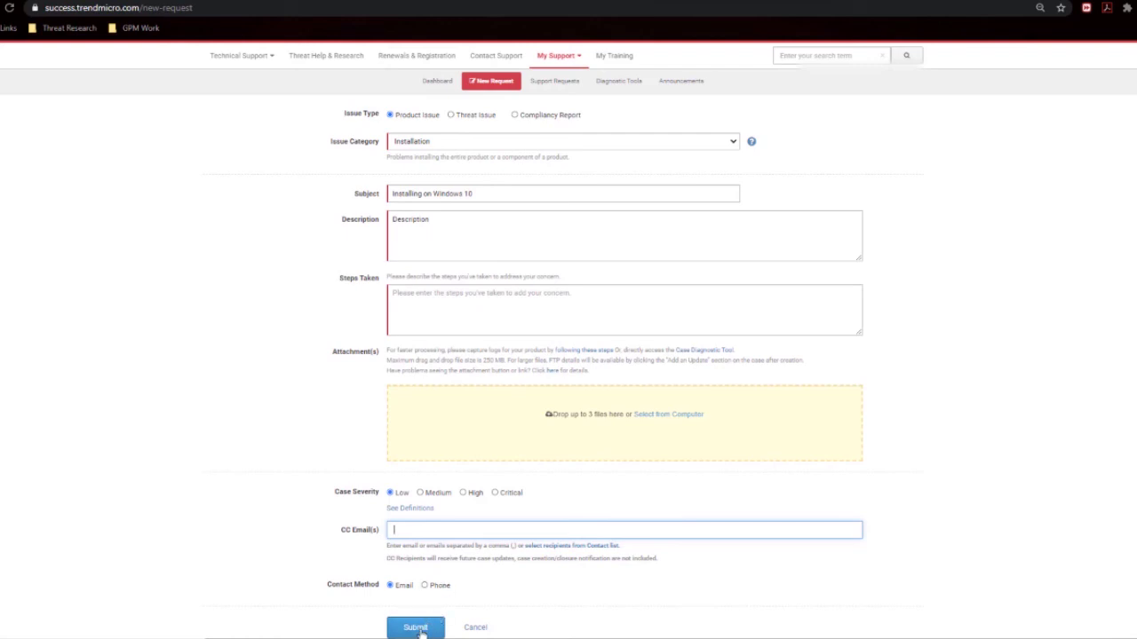
Step: Change the issue type to Threat Issue with the subject "Uploading potential threat", dismiss the suggested articles and activate the CC emails field
{"action": "scroll", "coordinate": [535, 233], "scroll_direction": "up", "scroll_amount": 3}
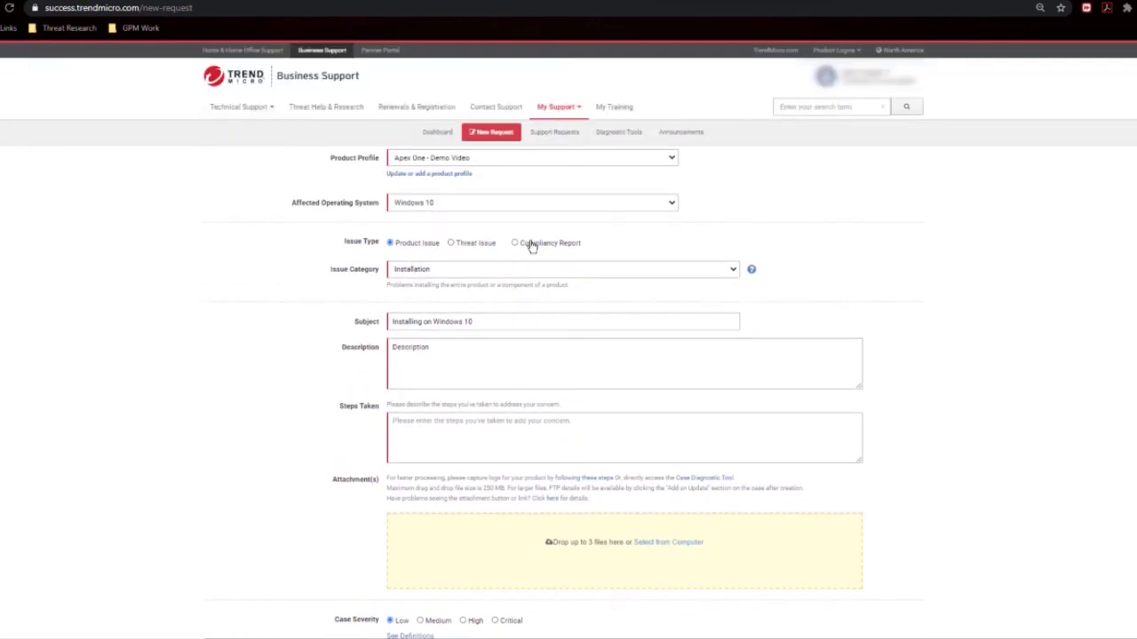
{"action": "left_click", "coordinate": [451, 243]}
{"action": "left_click", "coordinate": [459, 333]}
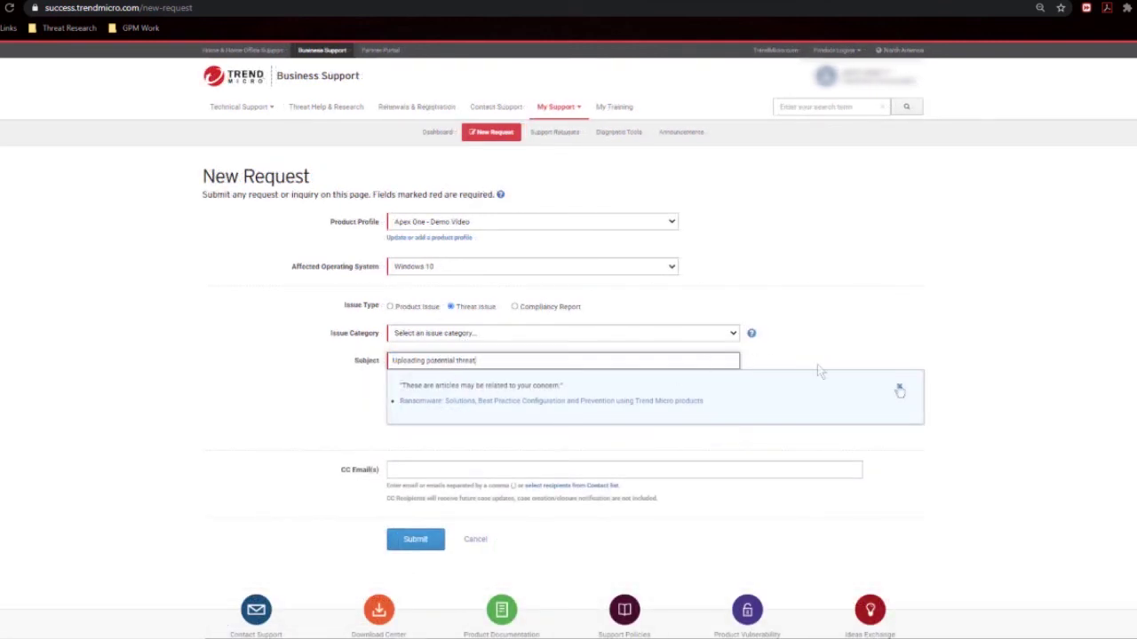
{"action": "left_click", "coordinate": [899, 388]}
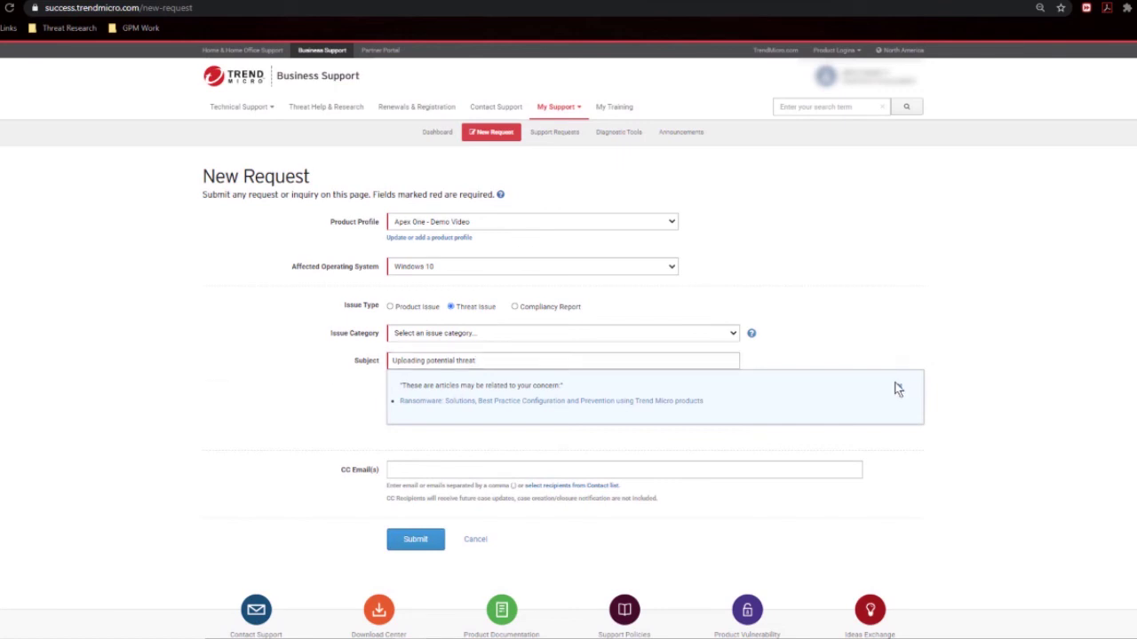
{"action": "left_click", "coordinate": [414, 403]}
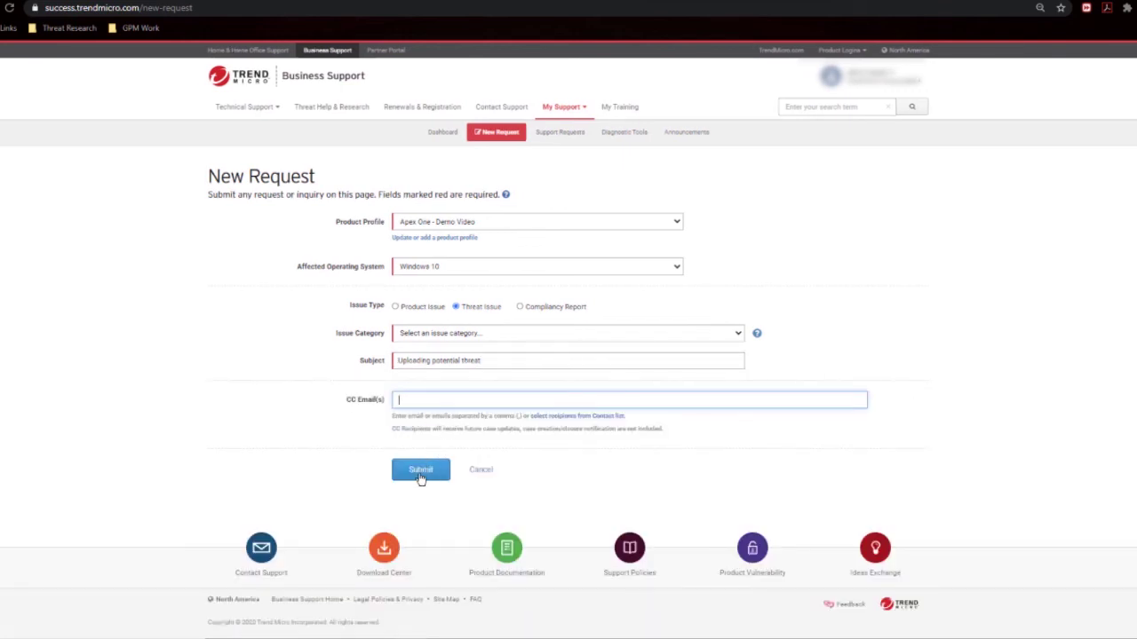
Step: Change the issue type to Compliancy Report and activate the subject field of its form
{"action": "left_click", "coordinate": [522, 313]}
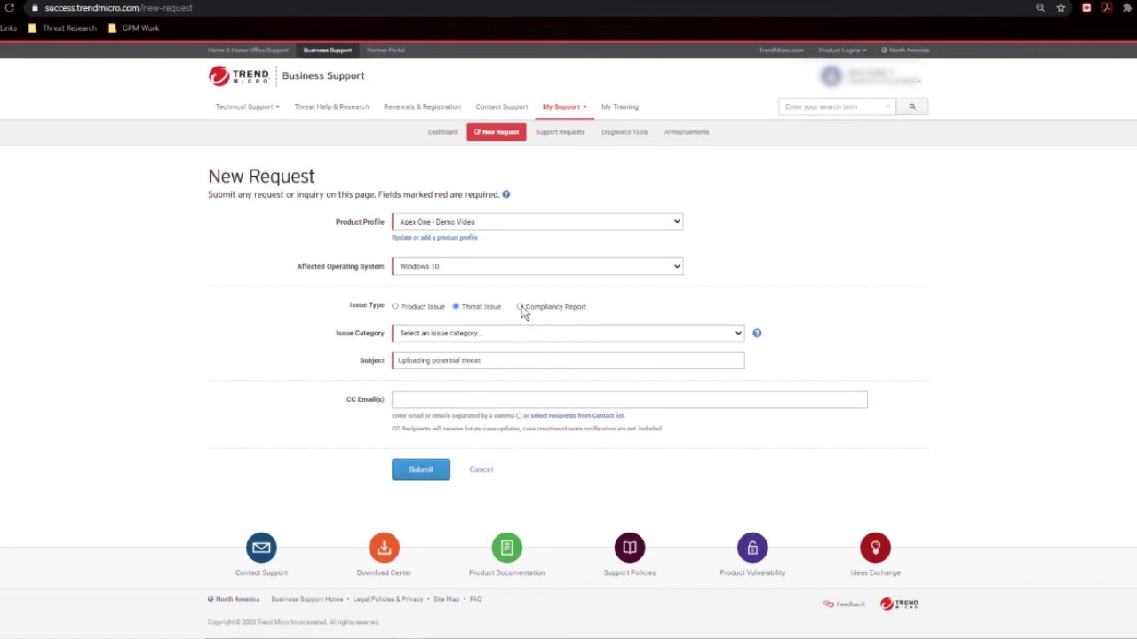
{"action": "left_click", "coordinate": [521, 307]}
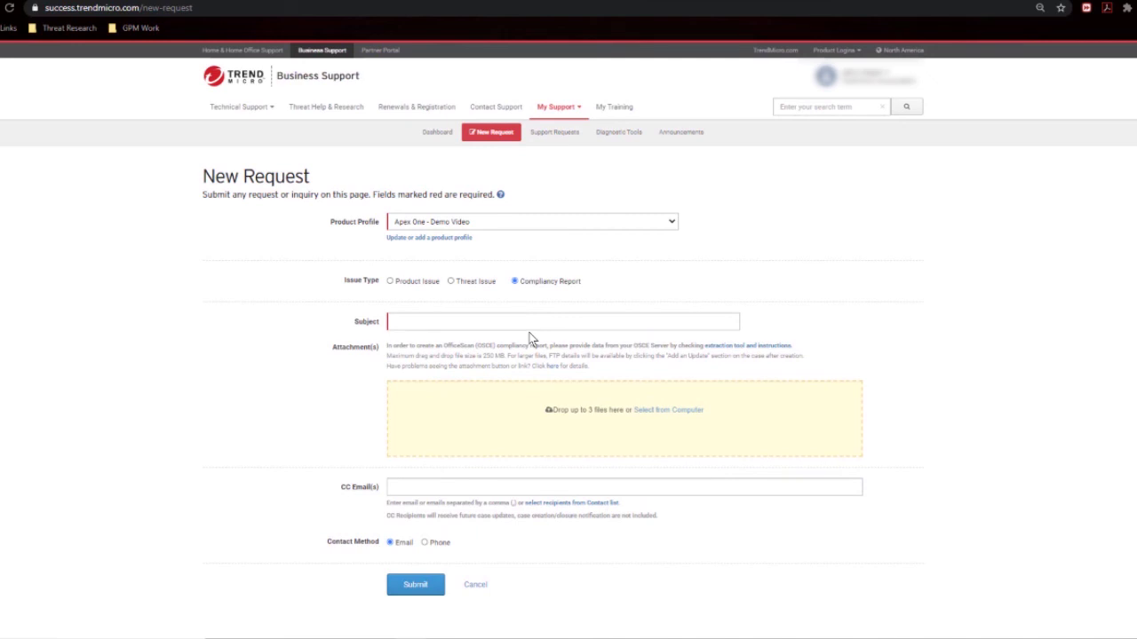
{"action": "left_click", "coordinate": [522, 323]}
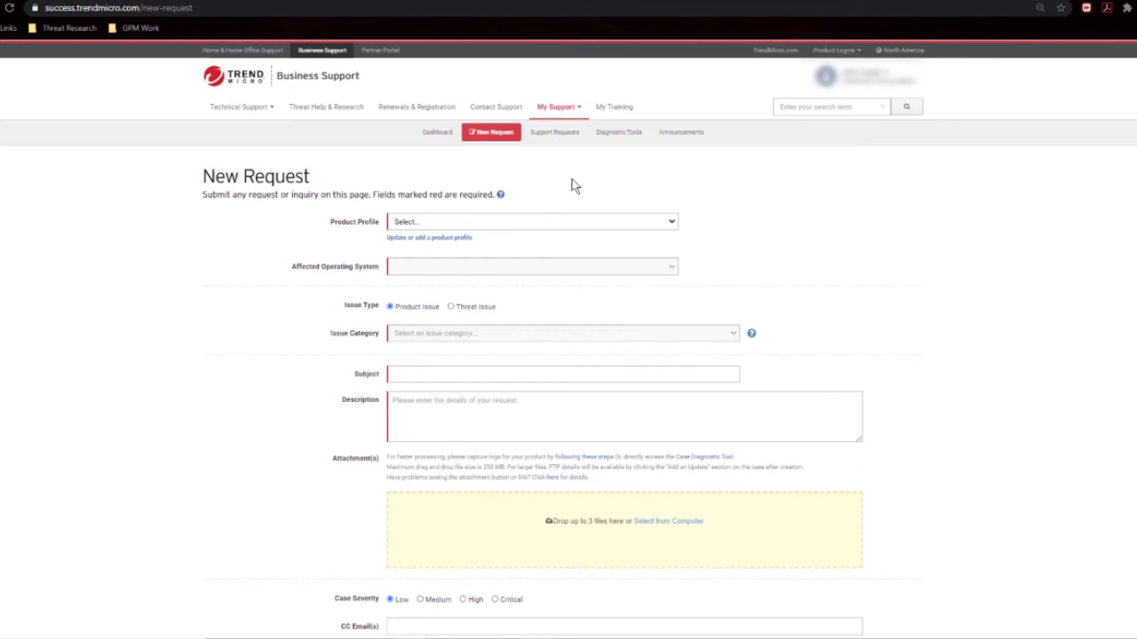
Step: Open the submitted case "Windows 10 Installation - TEST CASE" and enter "updates to the case" as the update text
{"action": "left_click", "coordinate": [554, 131]}
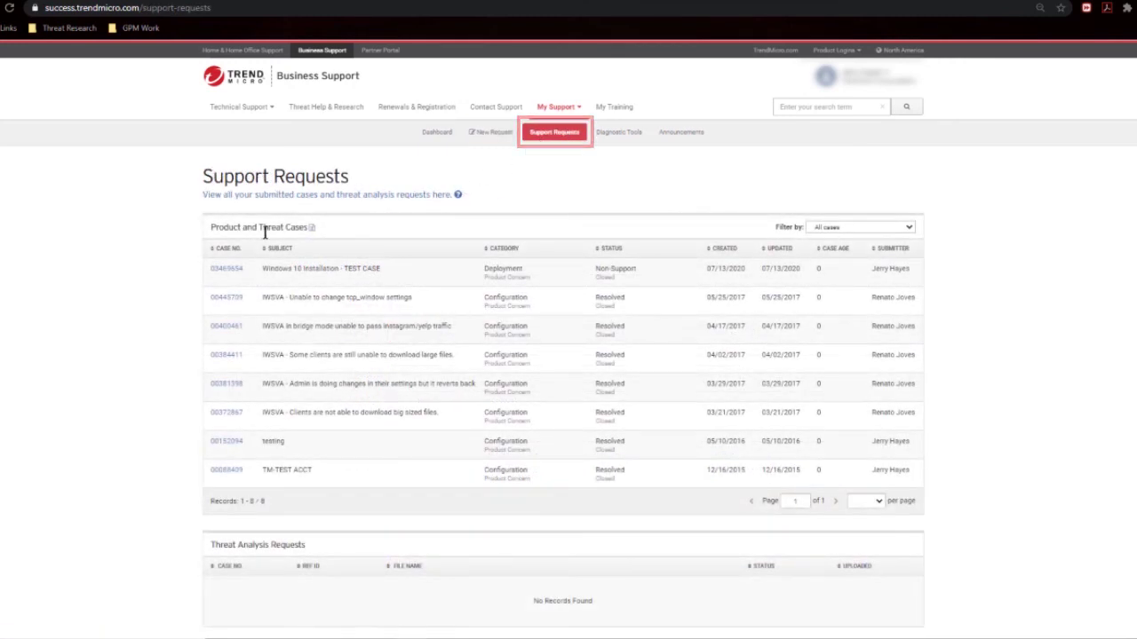
{"action": "left_click", "coordinate": [224, 269]}
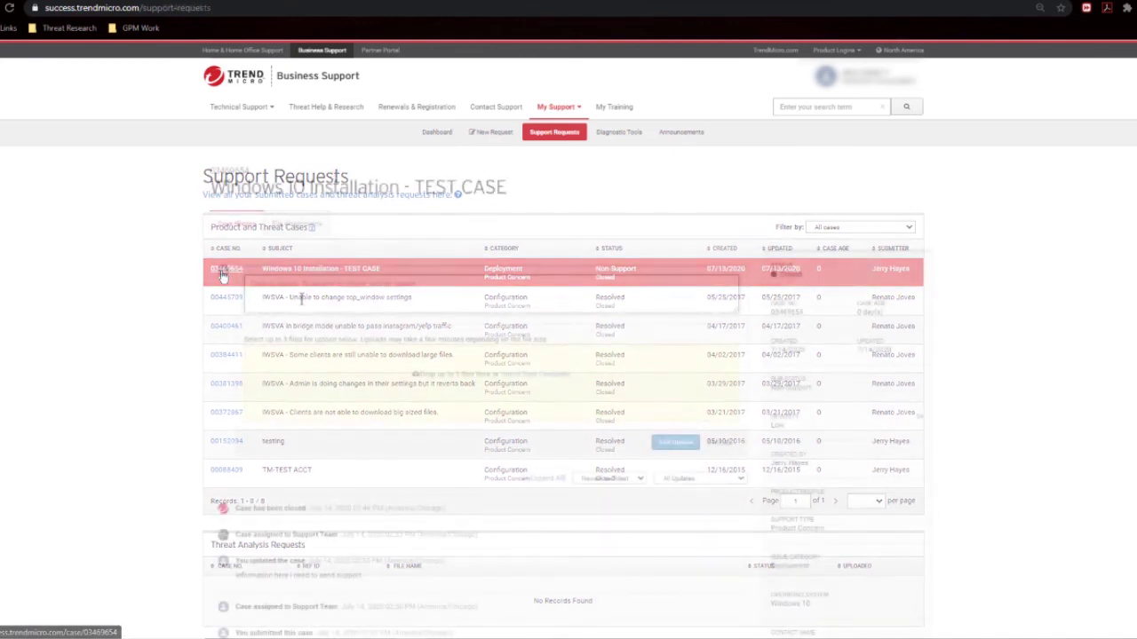
{"action": "type", "text": "update"}
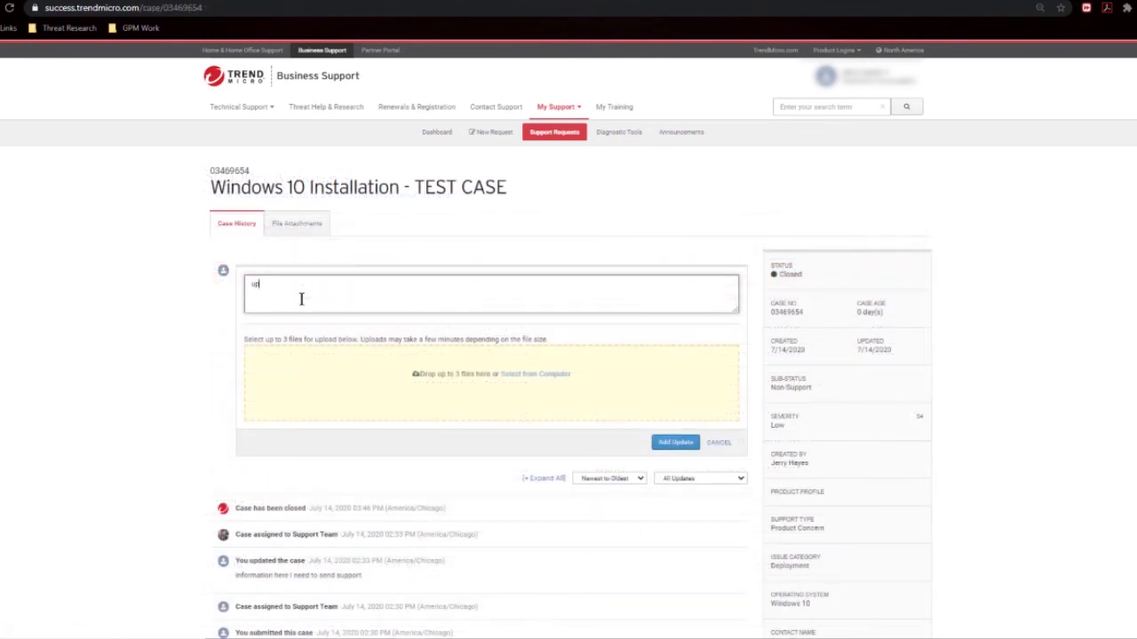
{"action": "type", "text": "s to the case"}
Step: Review the history and file attachments of the Windows 10 Installation test case, ending on the case history
{"action": "scroll", "coordinate": [335, 379], "scroll_direction": "down", "scroll_amount": 5}
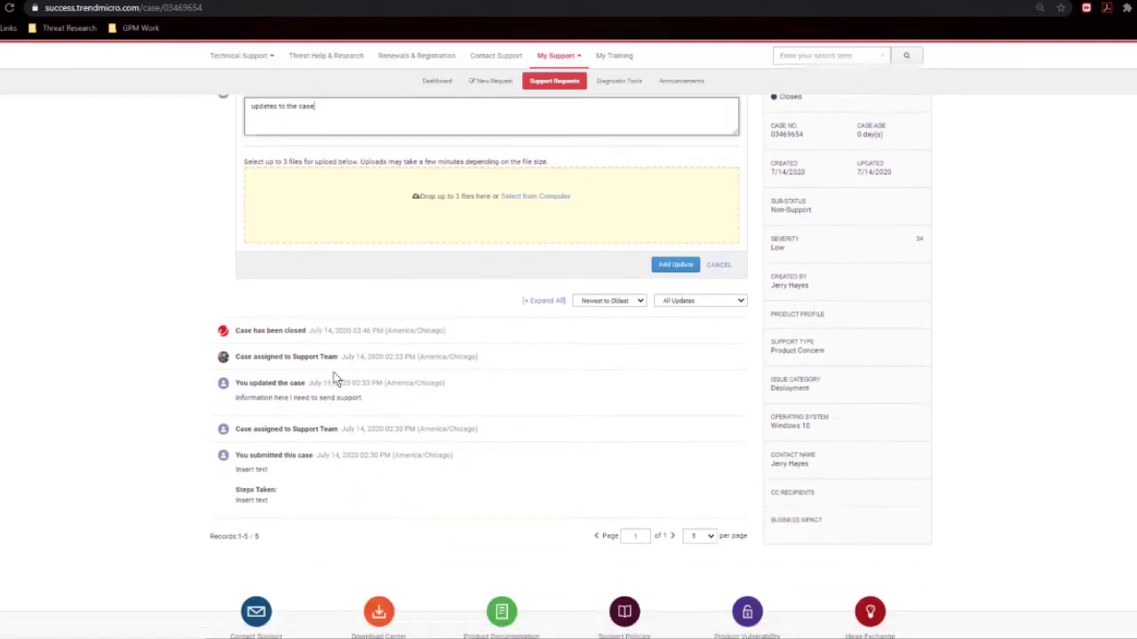
{"action": "scroll", "coordinate": [336, 379], "scroll_direction": "up", "scroll_amount": 5}
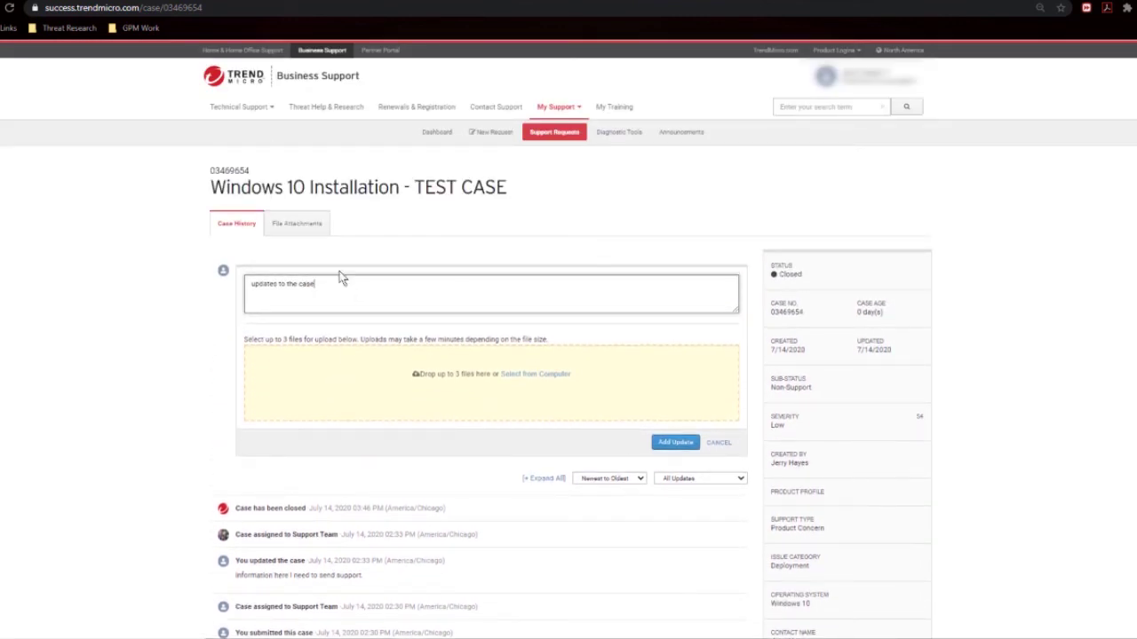
{"action": "left_click", "coordinate": [292, 227]}
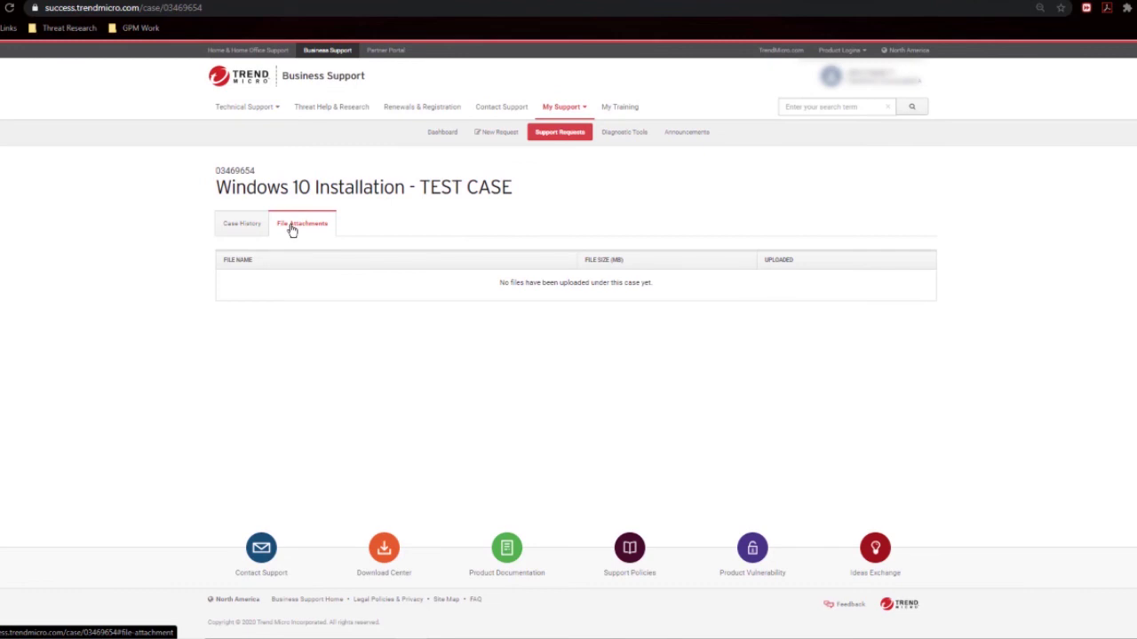
{"action": "left_click", "coordinate": [253, 228]}
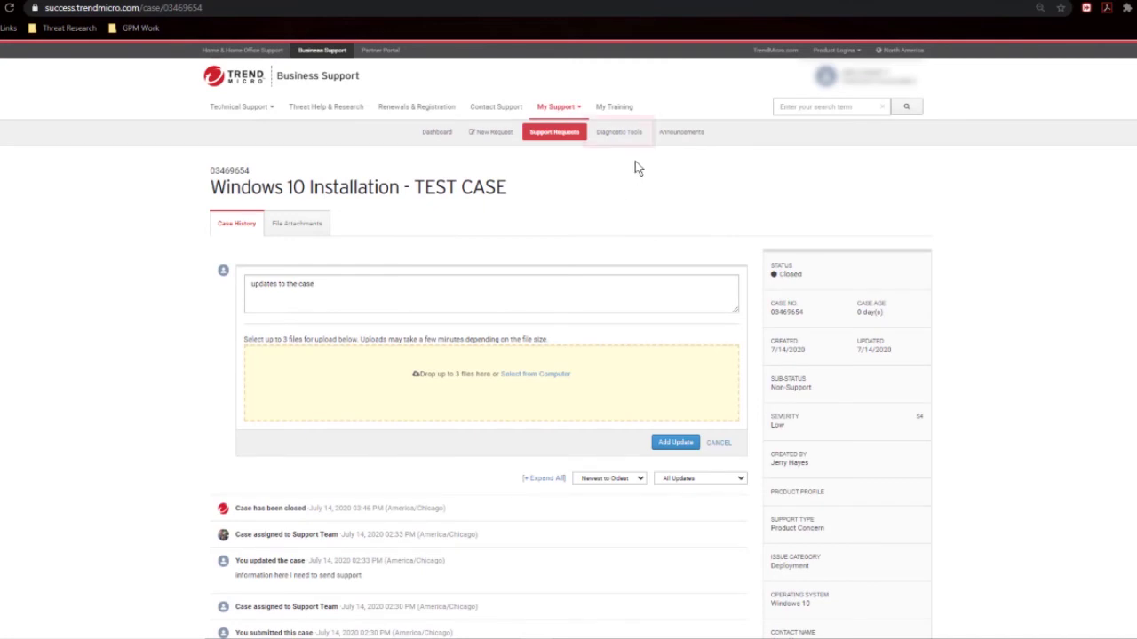
Step: Review the available diagnostic tools and open the portal's announcements
{"action": "left_click", "coordinate": [616, 135]}
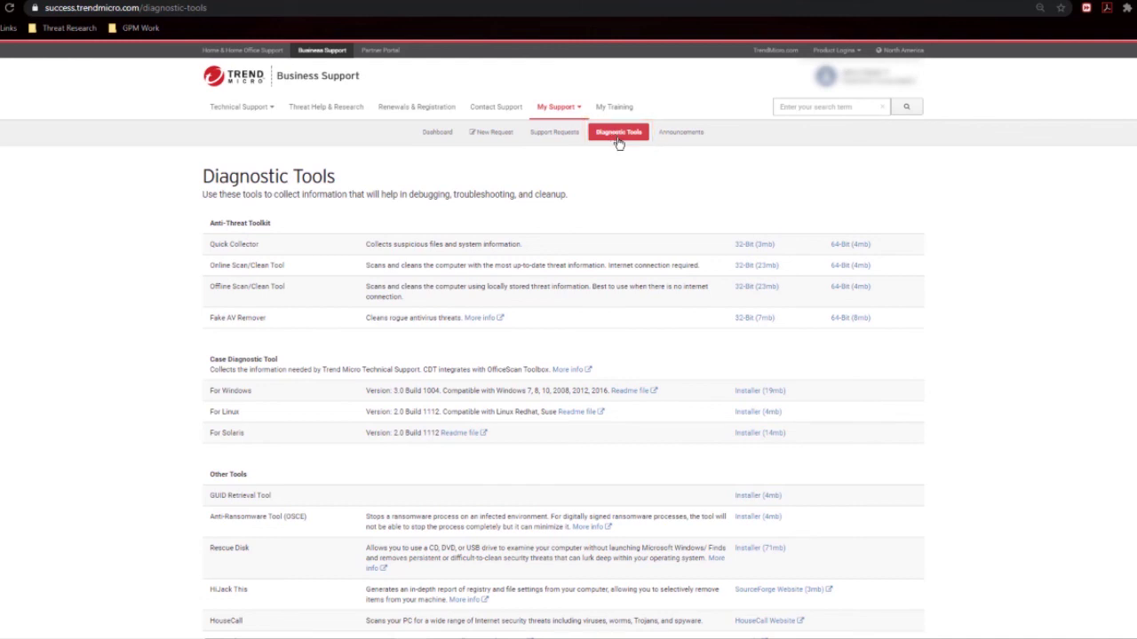
{"action": "scroll", "coordinate": [617, 386], "scroll_direction": "down", "scroll_amount": 5}
{"action": "scroll", "coordinate": [617, 383], "scroll_direction": "up", "scroll_amount": 5}
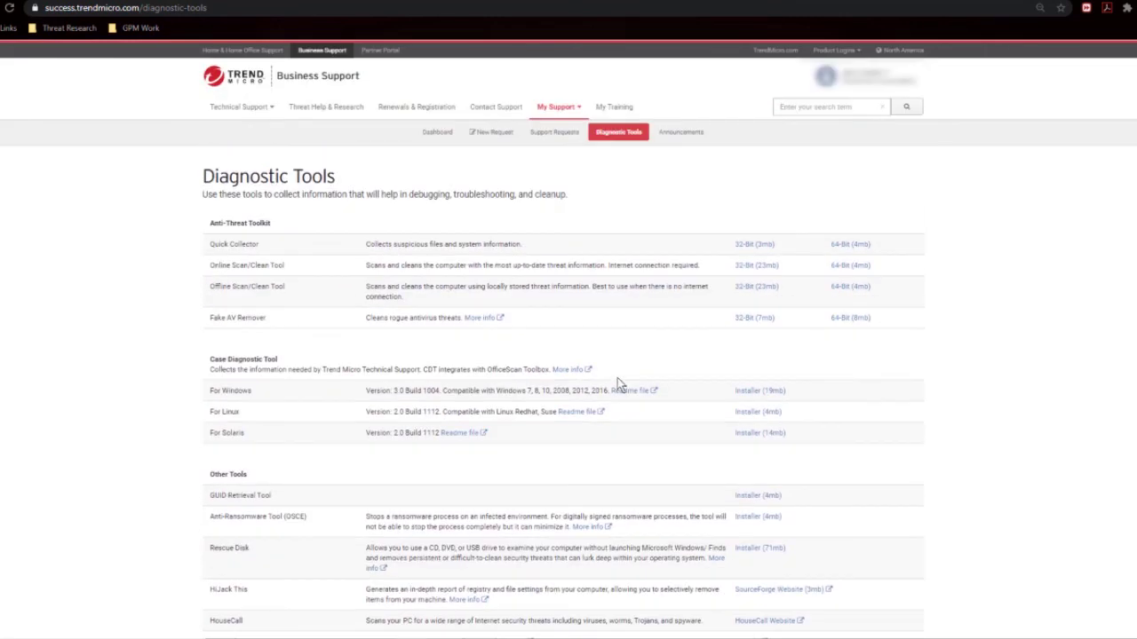
{"action": "left_click", "coordinate": [680, 133]}
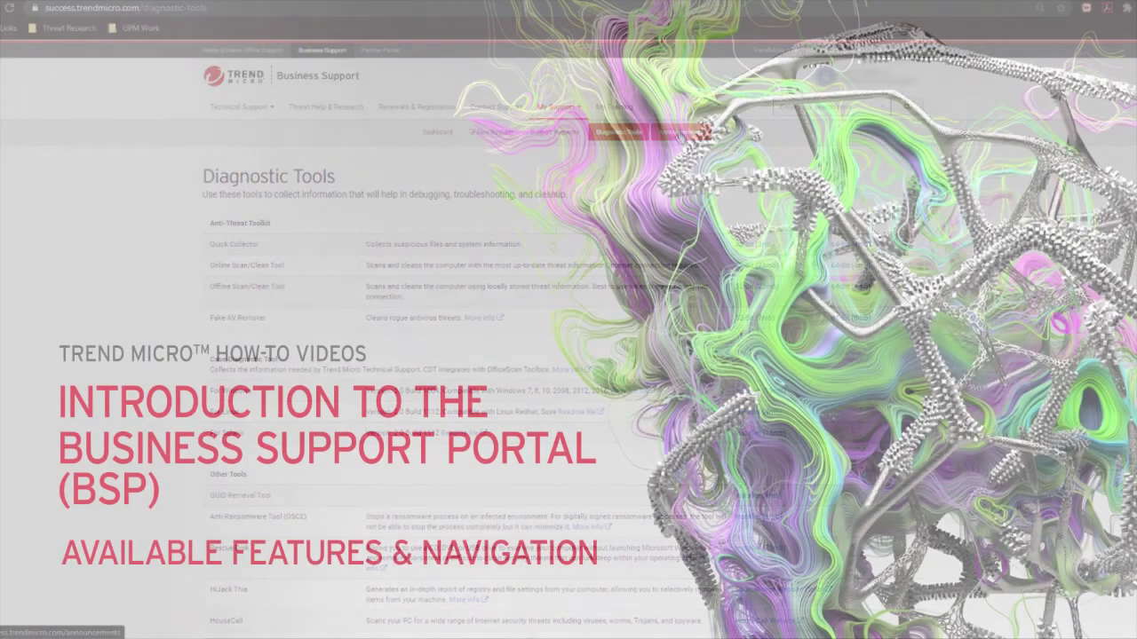